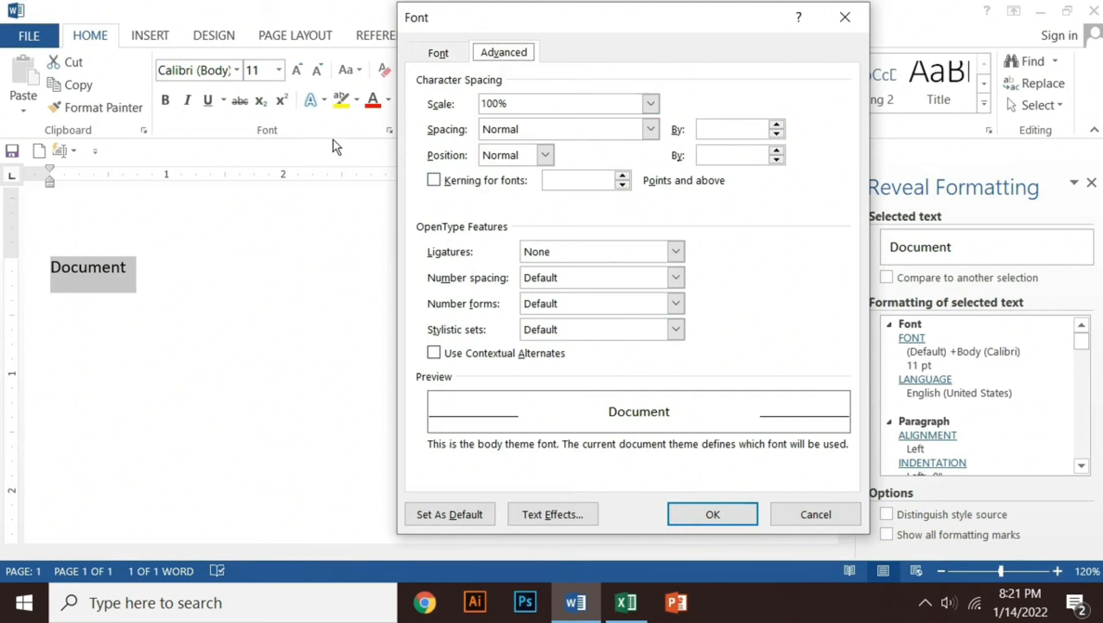
Step: Format the selected word "Document" with an orange font color, size 28 and a double underline
left_click(450, 51)
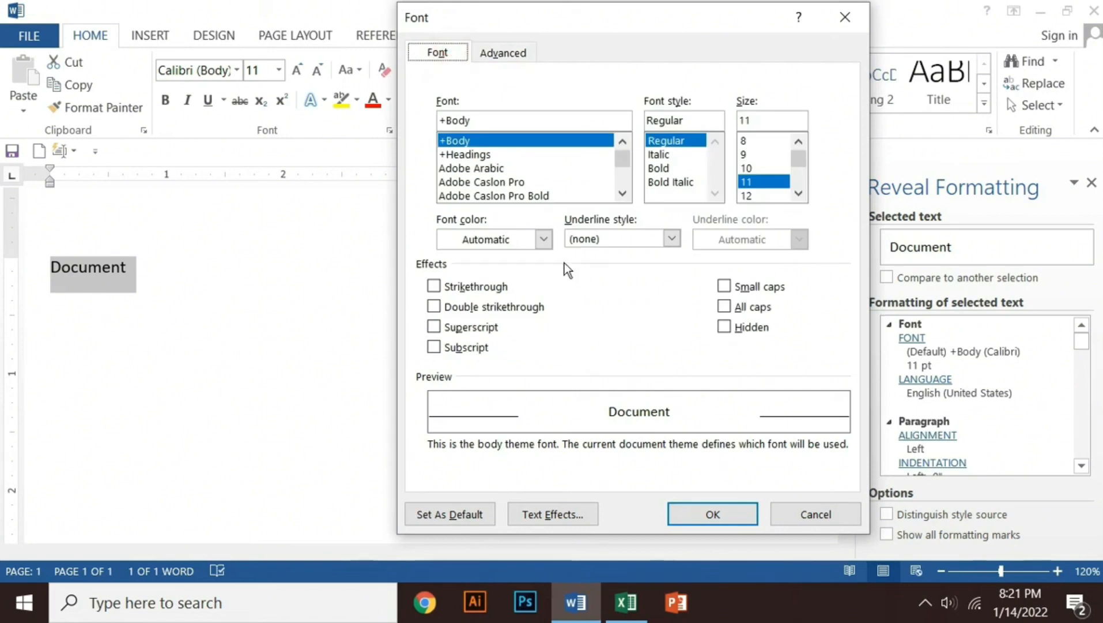
left_click(542, 240)
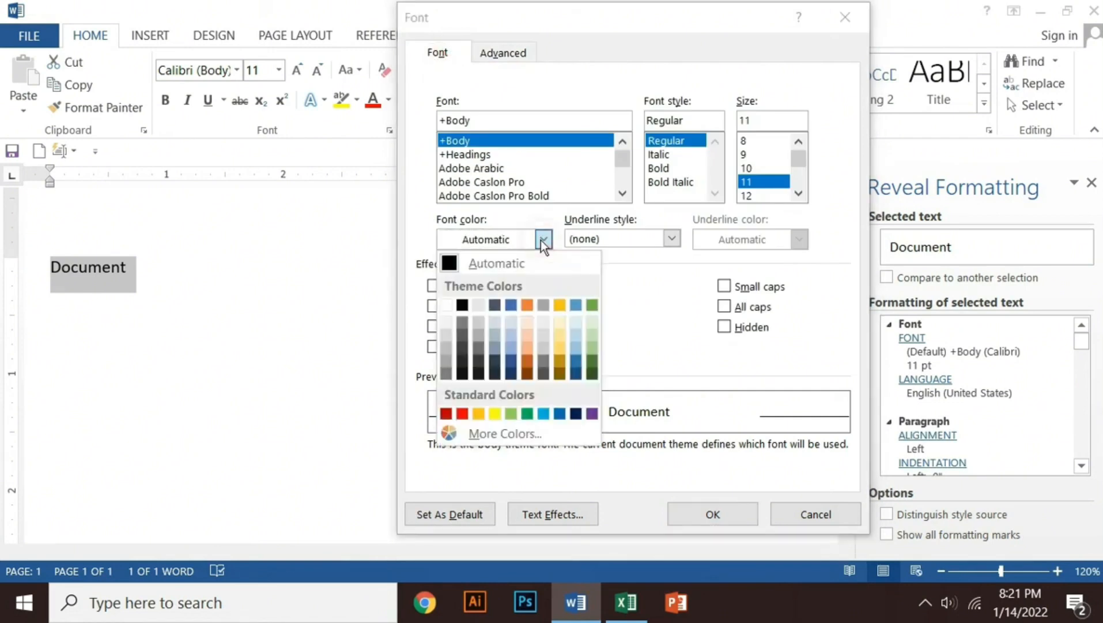
left_click(481, 416)
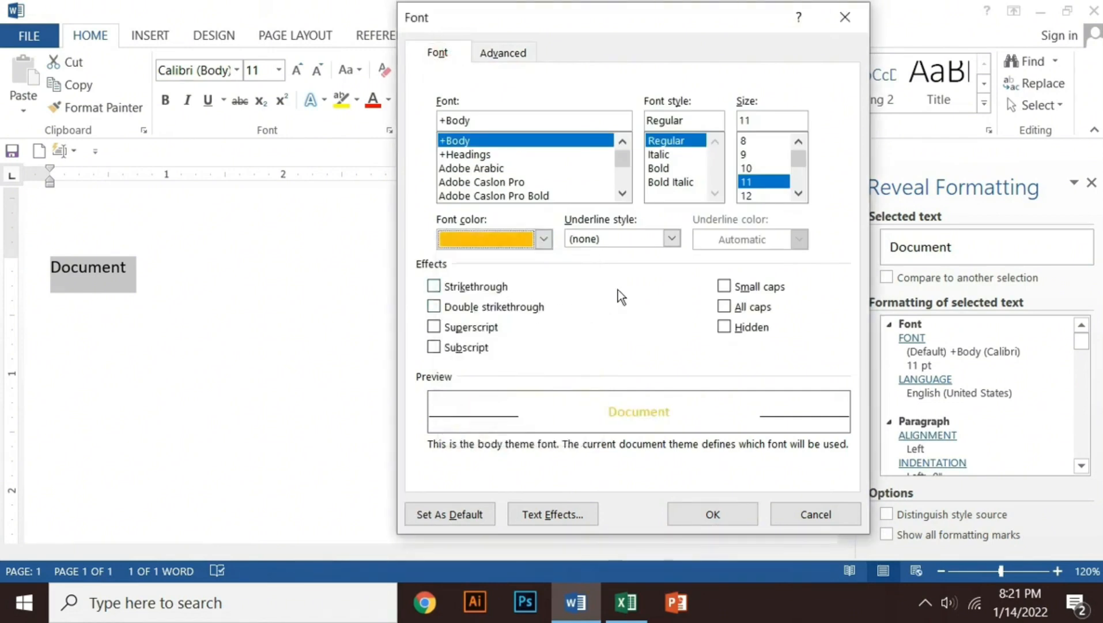
left_click(800, 194)
left_click(800, 194)
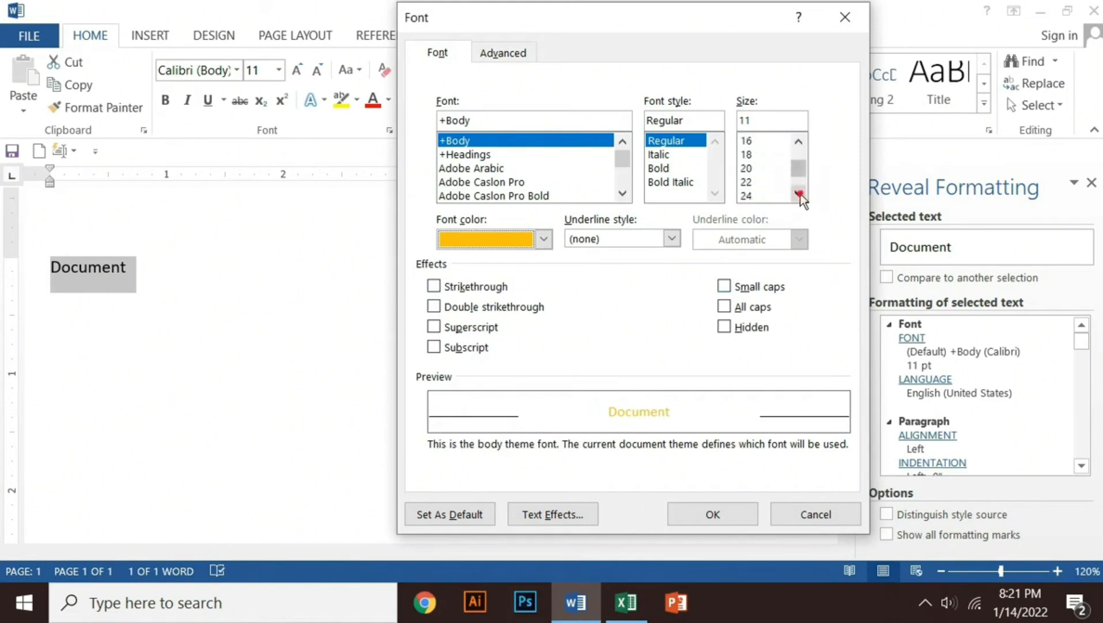
left_click(748, 196)
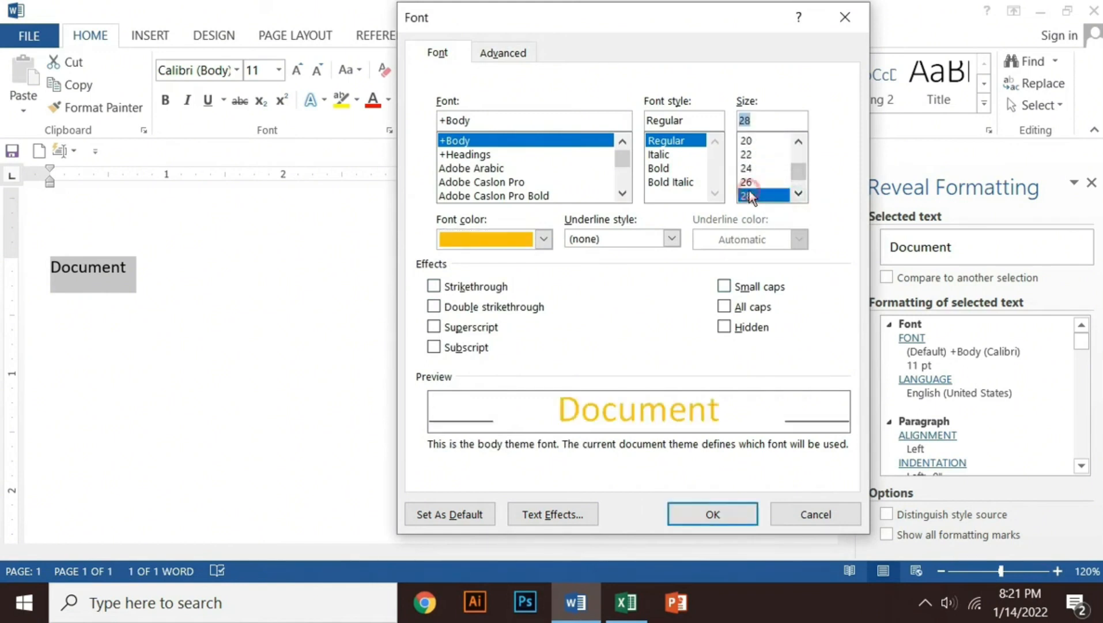
left_click(678, 240)
left_click(611, 300)
left_click(713, 514)
Step: Review the word's font, paragraph and section formatting in Reveal Formatting, expanding the Section details, and close the pane
left_click_drag(168, 288, 288, 288)
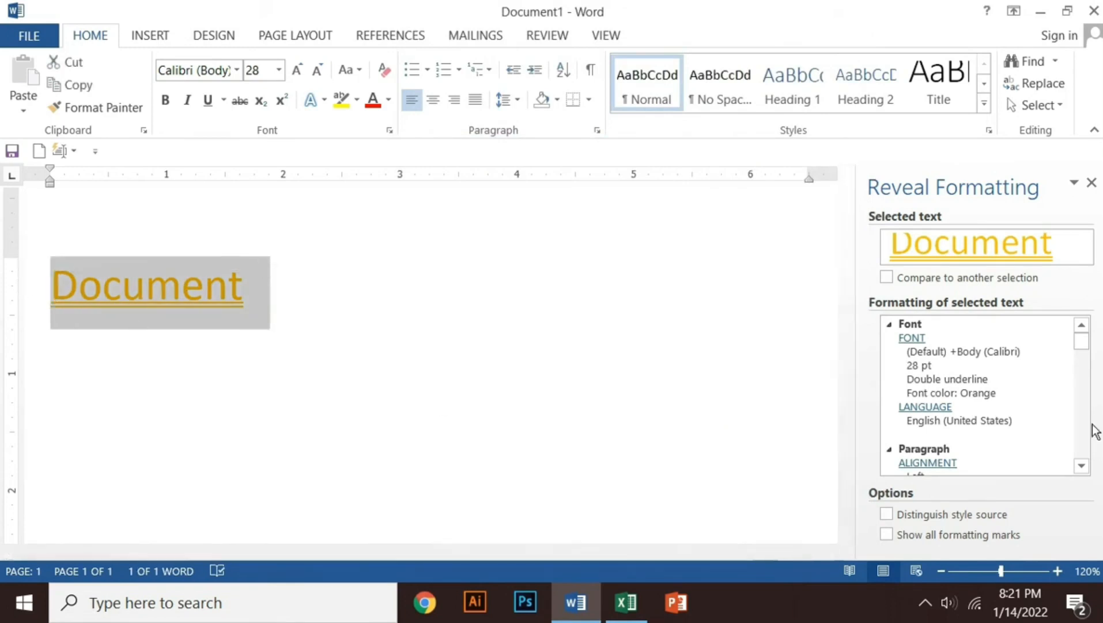
left_click(1081, 465)
left_click(1081, 466)
left_click(1082, 465)
left_click(1081, 465)
left_click(1081, 466)
left_click(1082, 465)
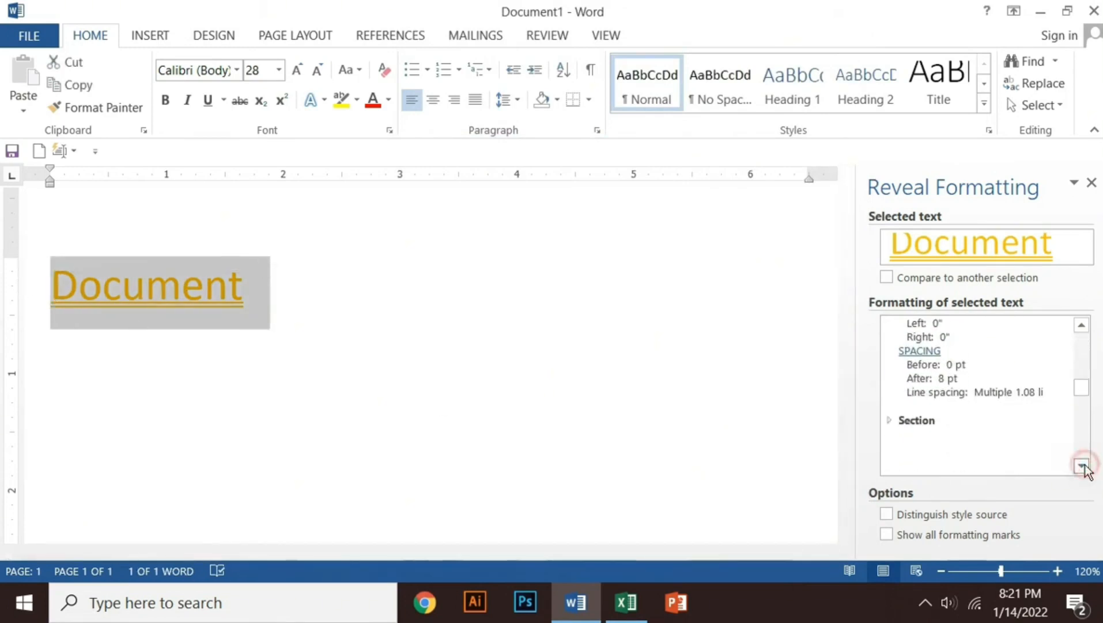
left_click(891, 420)
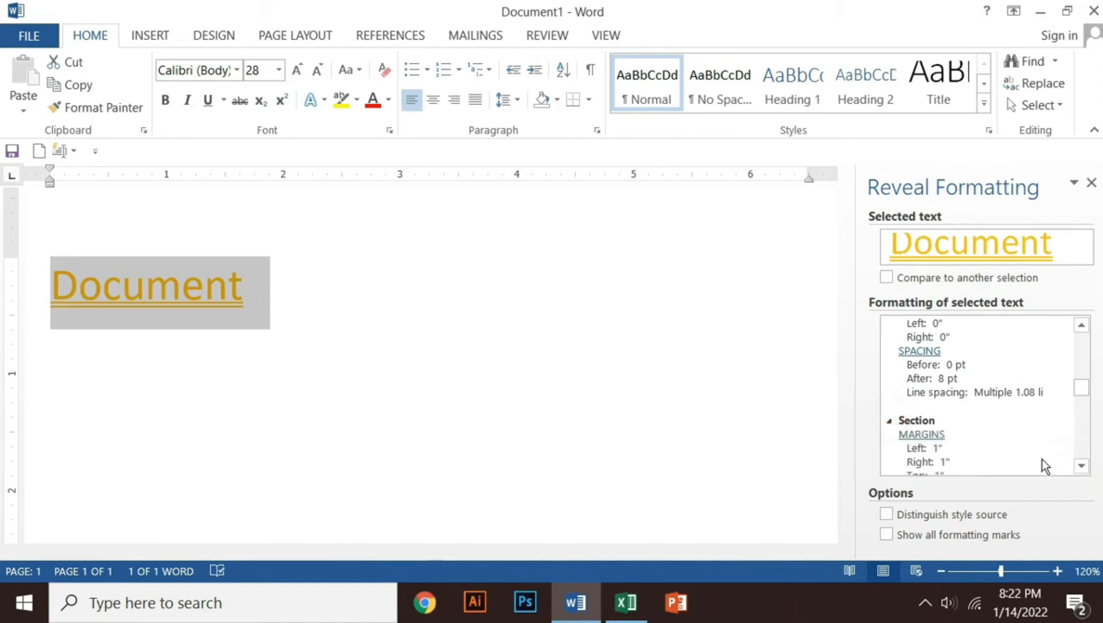
left_click(1082, 465)
left_click(1082, 465)
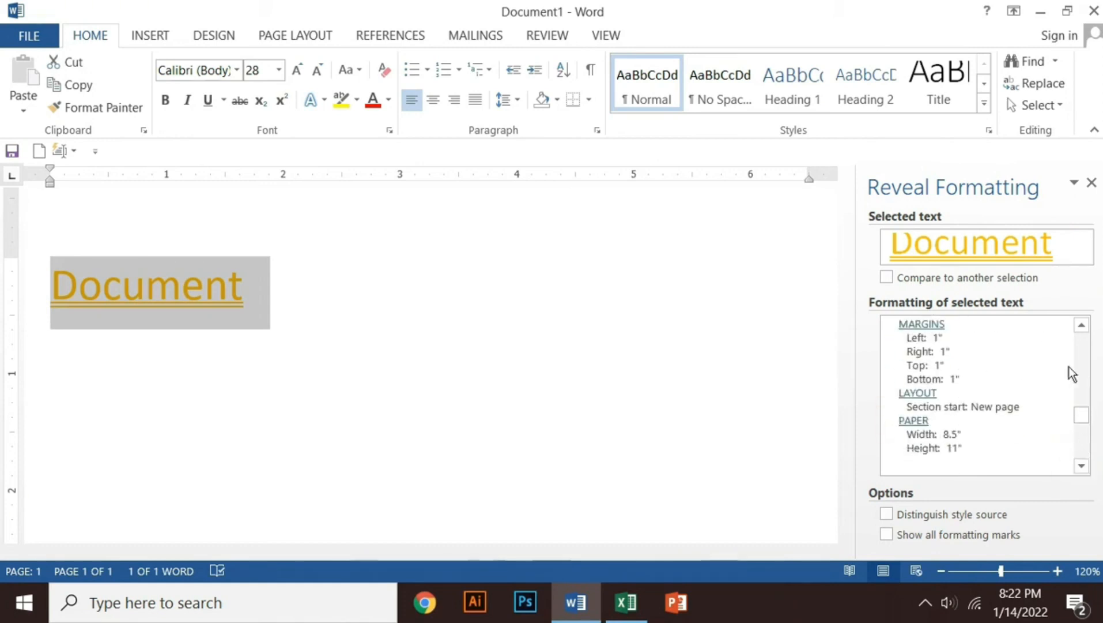
left_click(1082, 324)
left_click(1082, 324)
left_click(1082, 324)
left_click(1082, 325)
left_click(1091, 182)
left_click(473, 342)
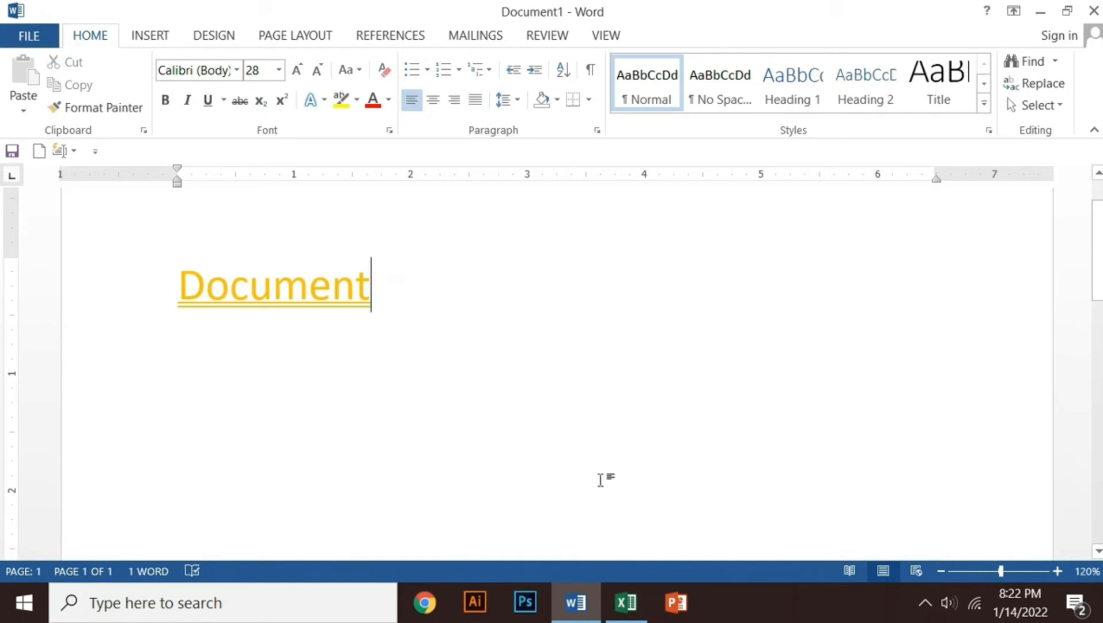
Step: Switch to the Book1 workbook in Excel and toggle the full-screen view without the ribbon on and back off
left_click(628, 603)
left_click(436, 426)
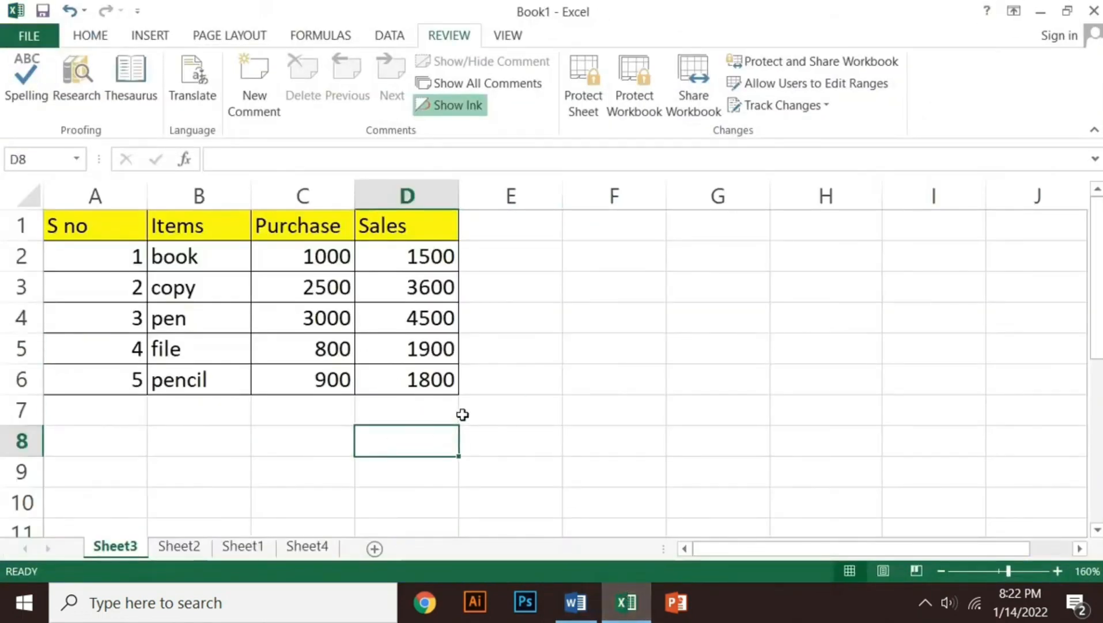
key("F1")
key("ctrl+shift+F1")
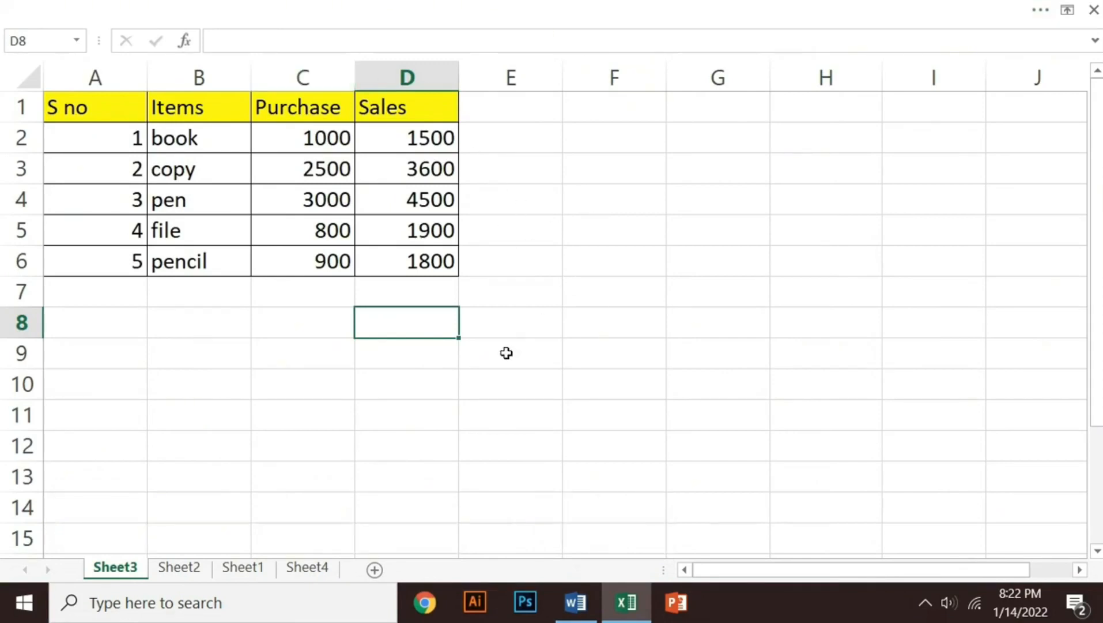
key("ctrl+shift+F1")
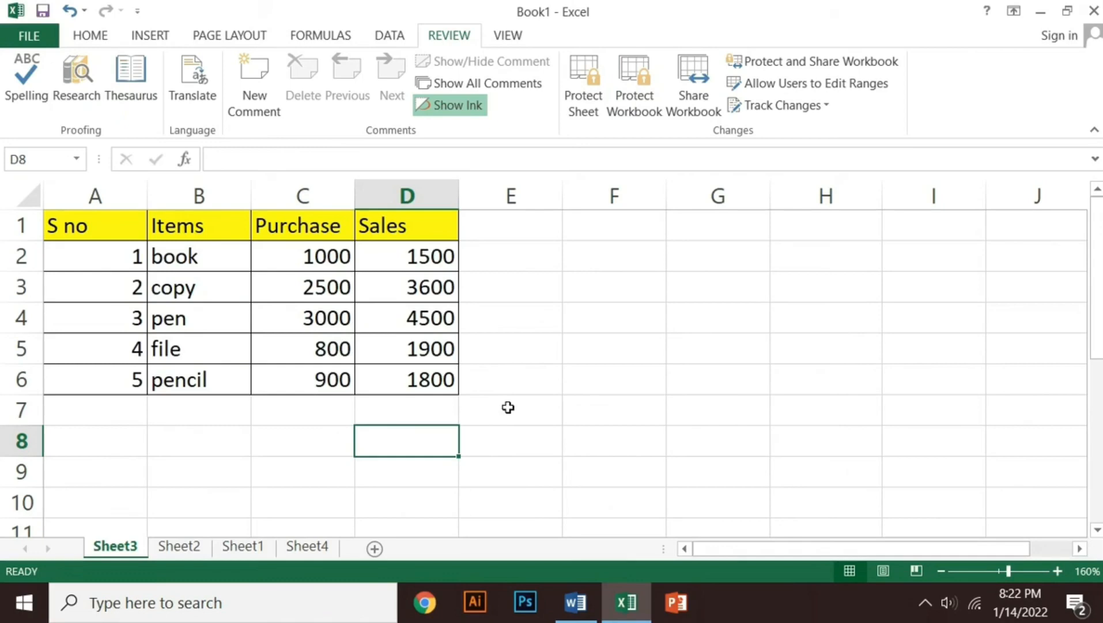
key("ctrl+shift+F1")
key("ctrl+shift+F1")
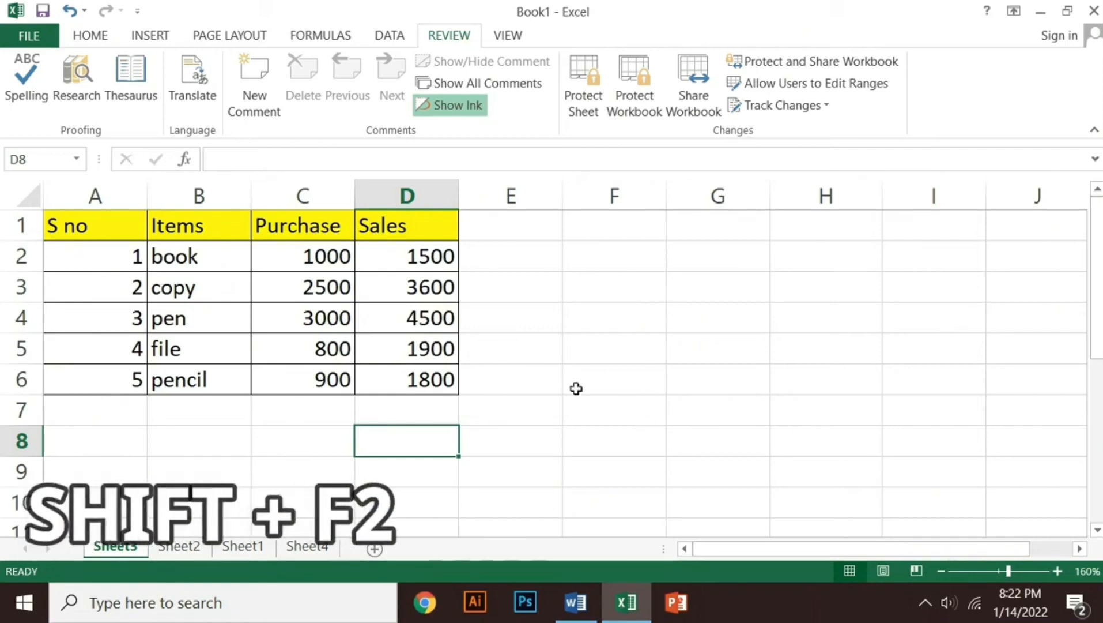
left_click(440, 233)
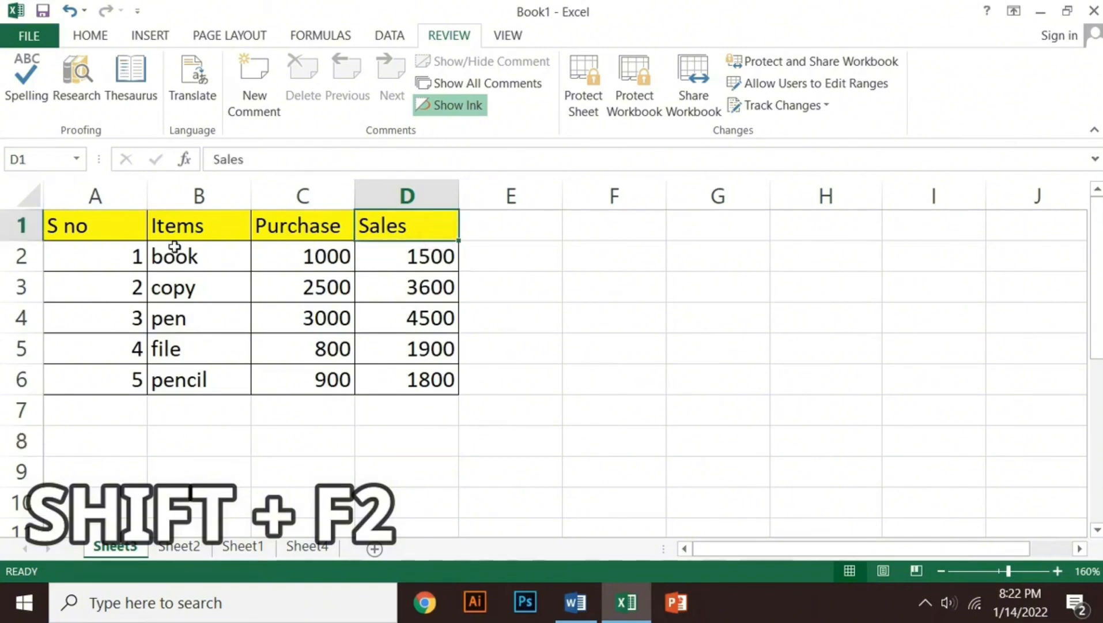
left_click(153, 230)
left_click(228, 380)
left_click(307, 387)
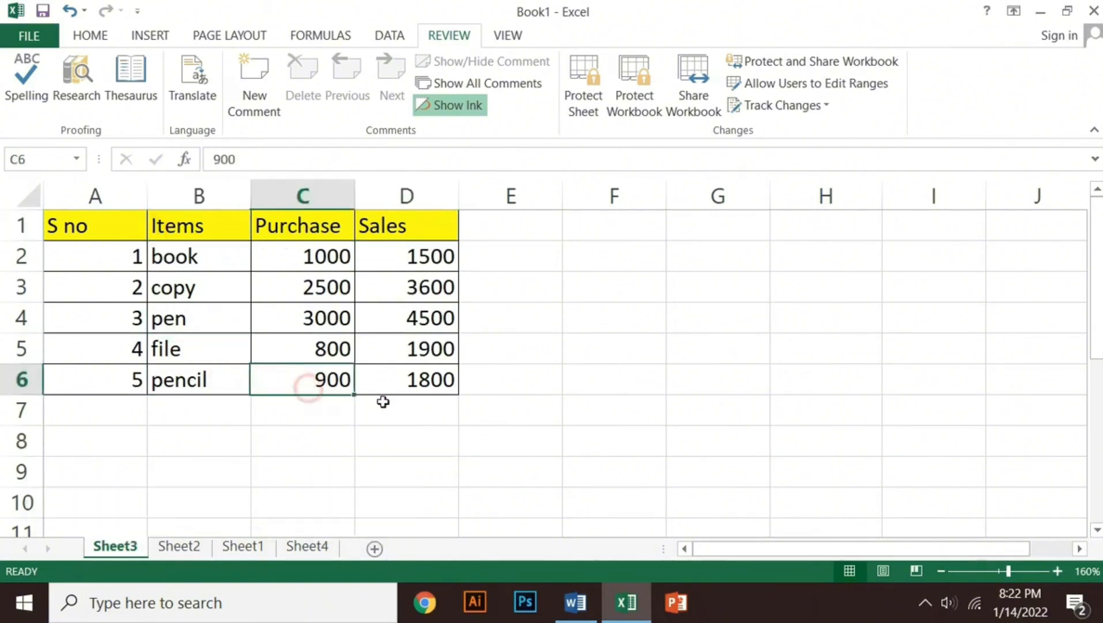
left_click(421, 394)
Step: Add a comment reading "sale report" to the Sales header in cell D1
left_click(405, 233)
key("shift+F2")
type("sale re")
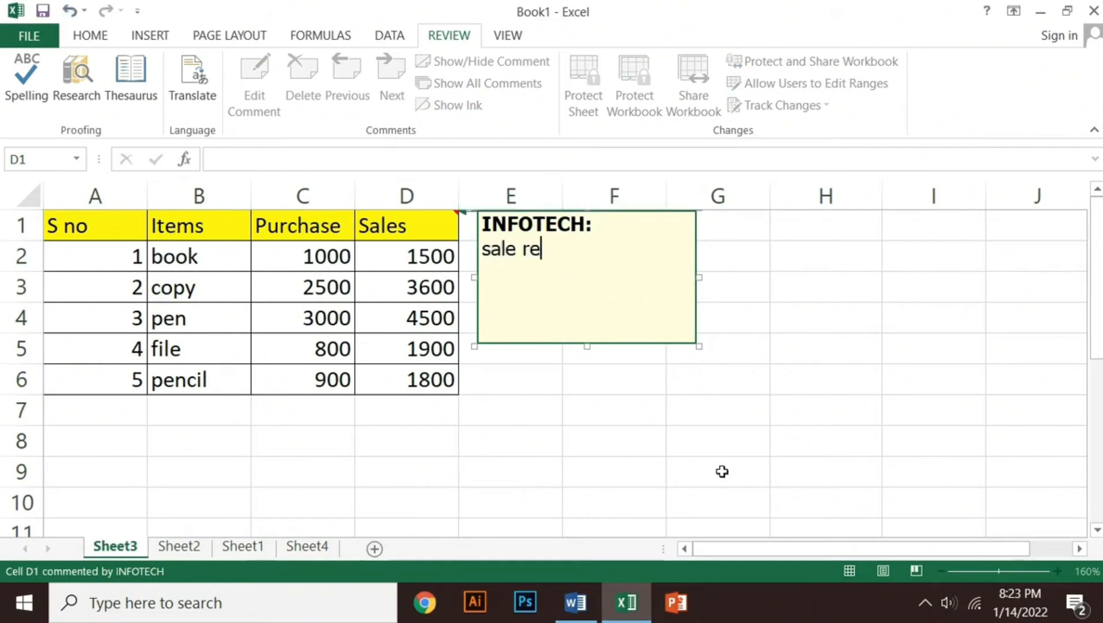
type("port")
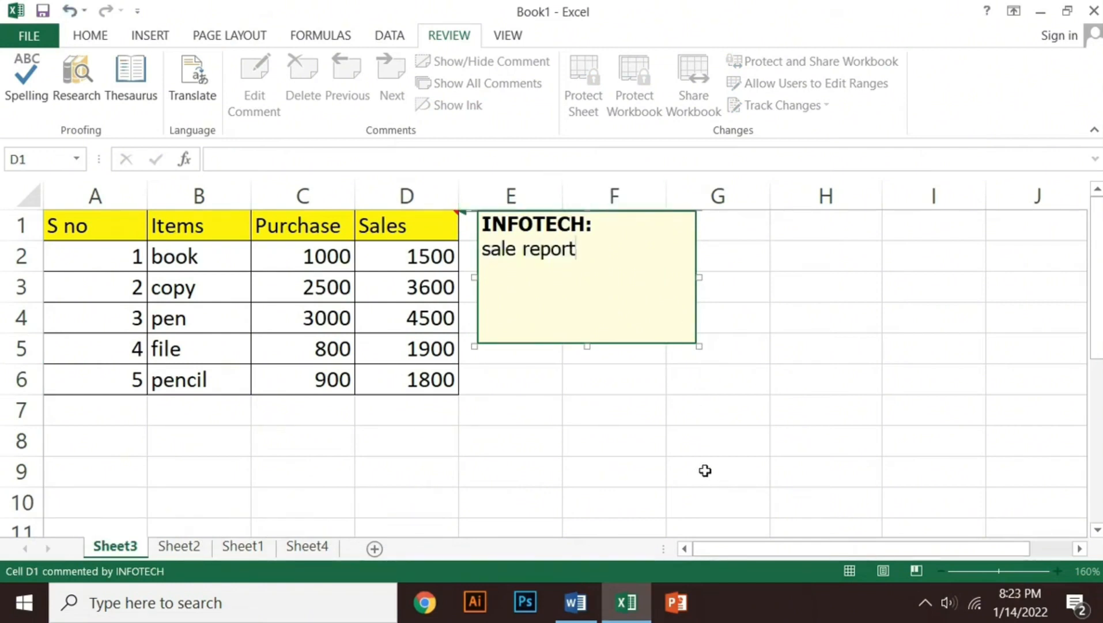
left_click(576, 414)
mouse_move(434, 227)
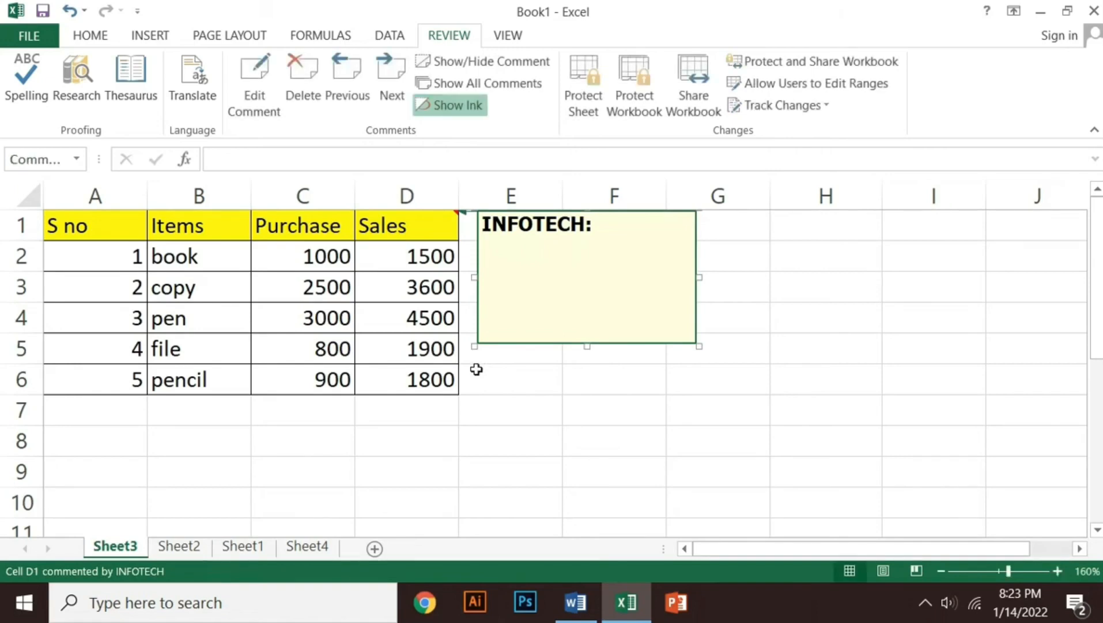
left_click(522, 408)
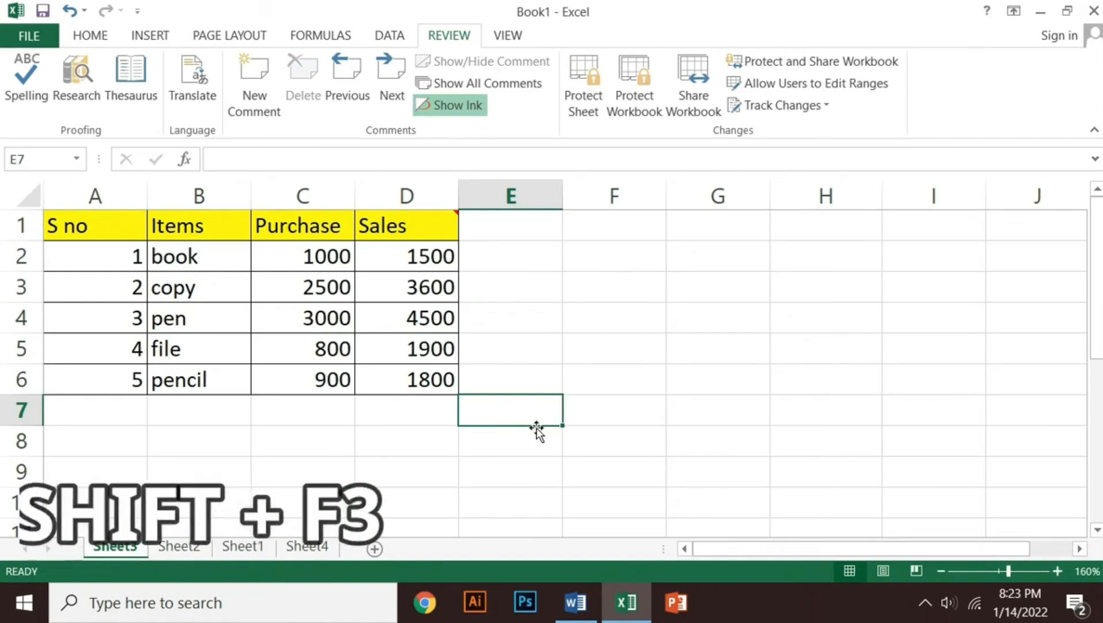
left_click(517, 472)
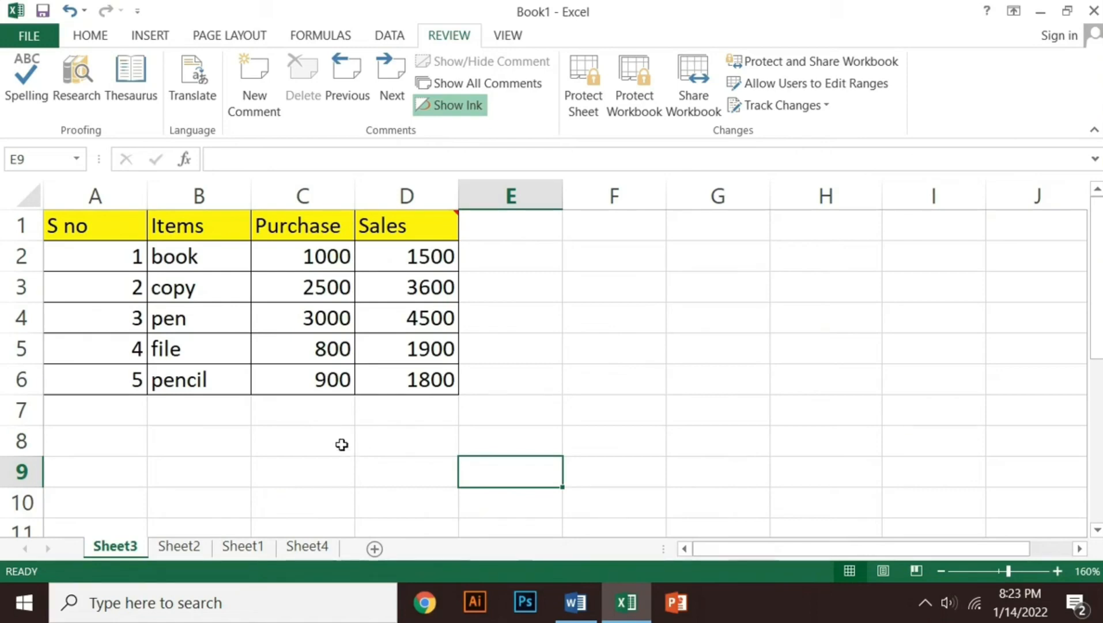
left_click(214, 415)
left_click(318, 415)
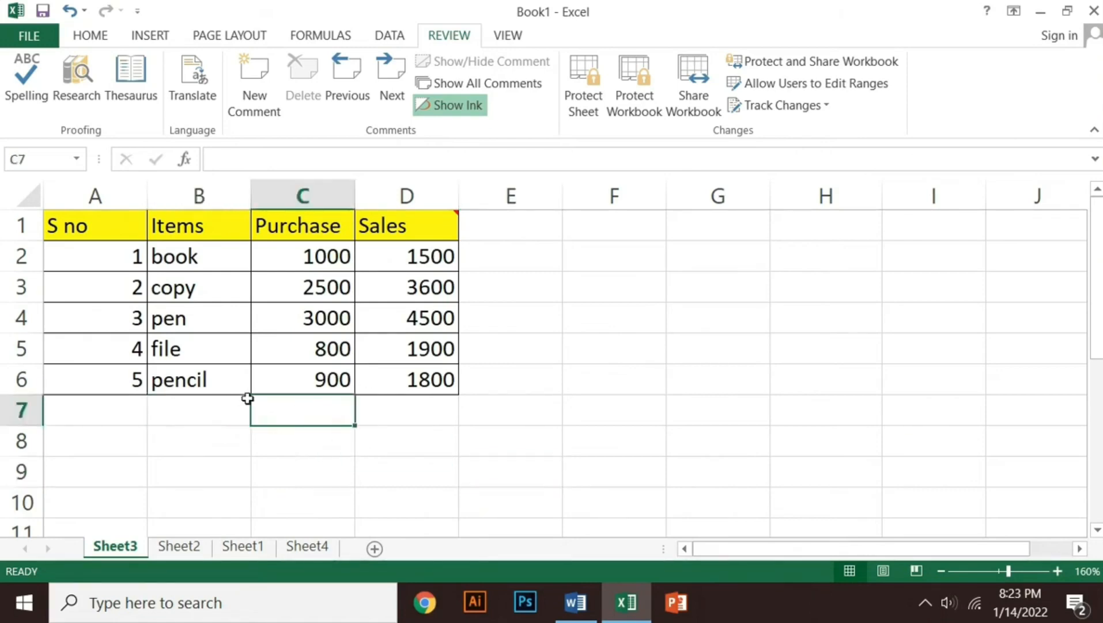
left_click_drag(326, 262, 320, 378)
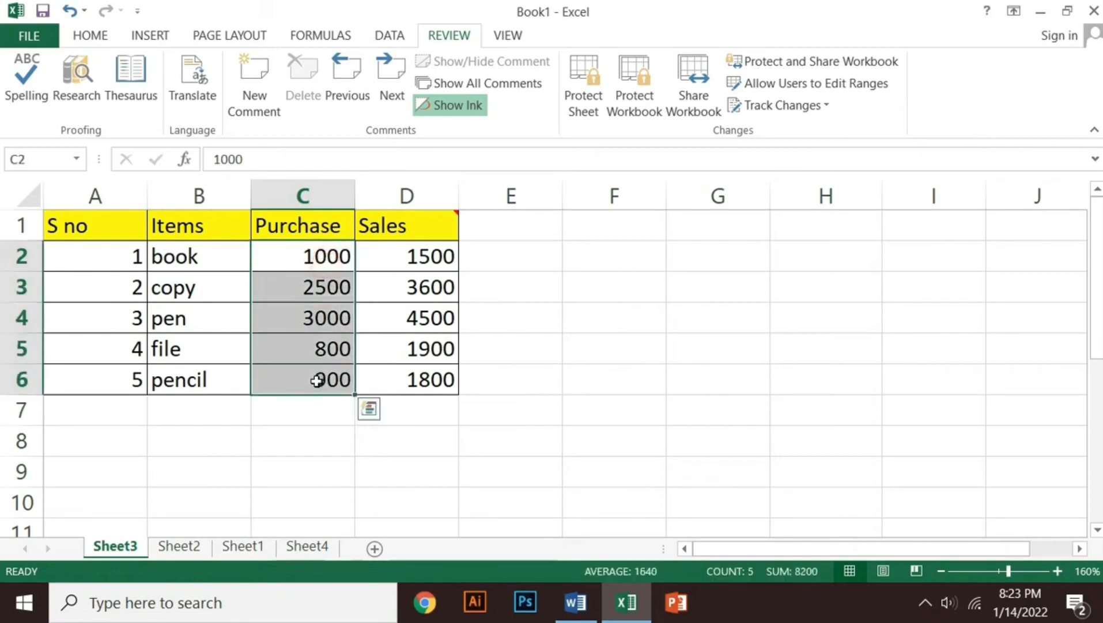
Step: Insert a SUM function in cell C7 that adds the Purchase values in C2:C6
left_click(311, 412)
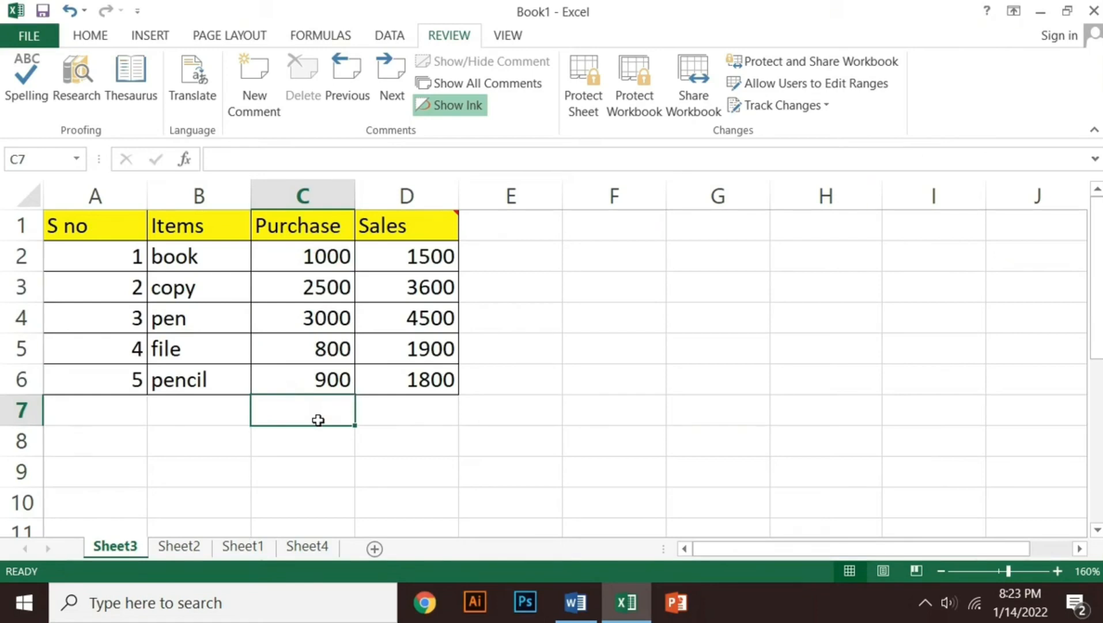
key("shift+F3")
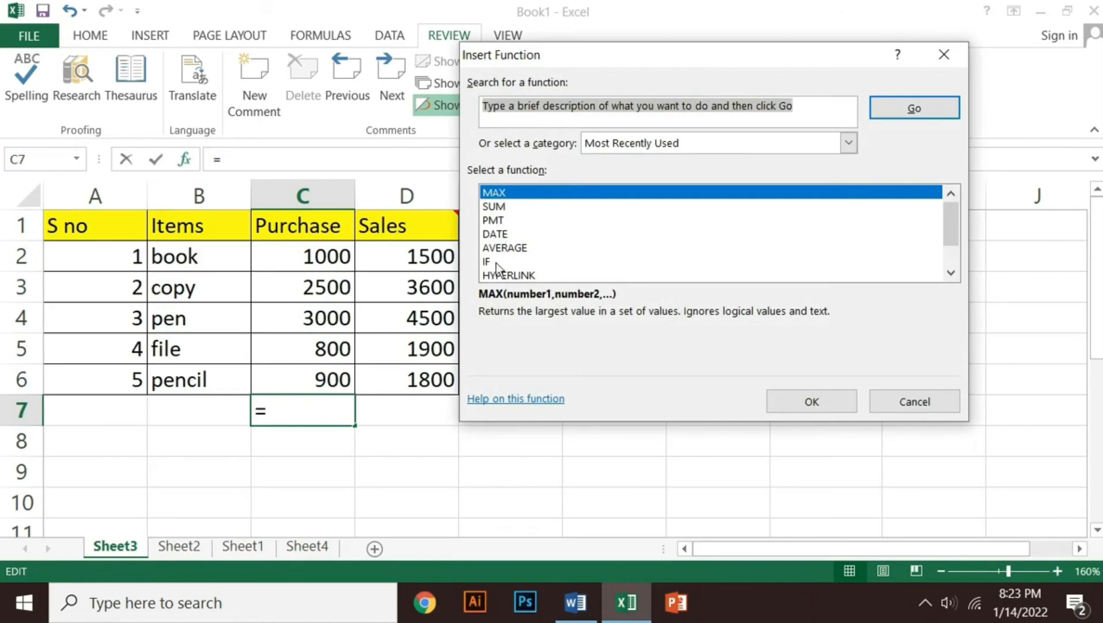
left_click(503, 208)
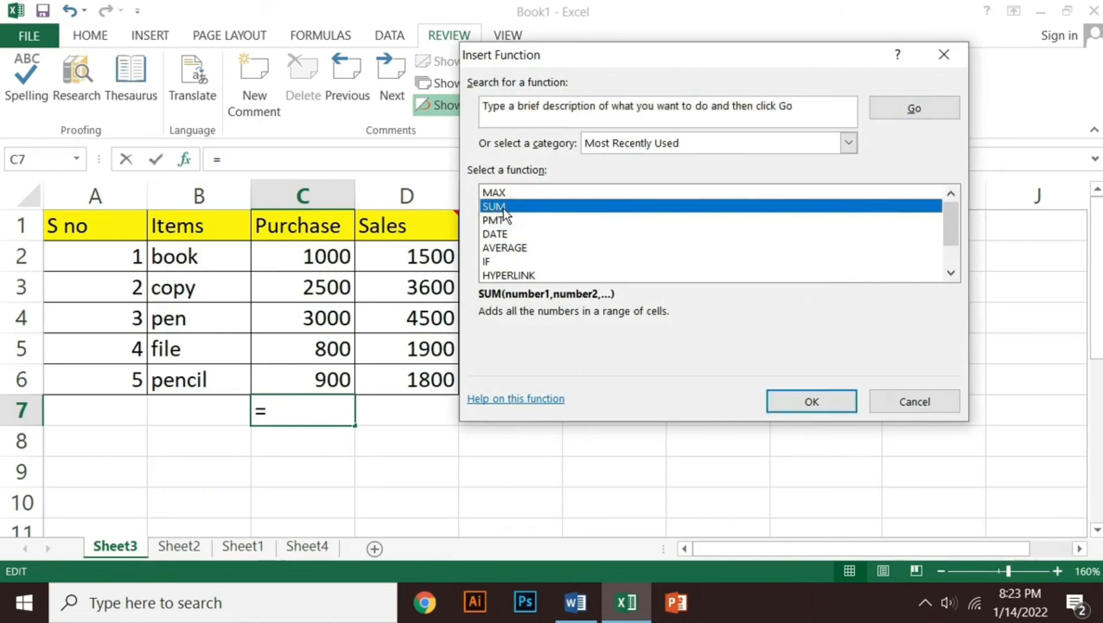
left_click(817, 409)
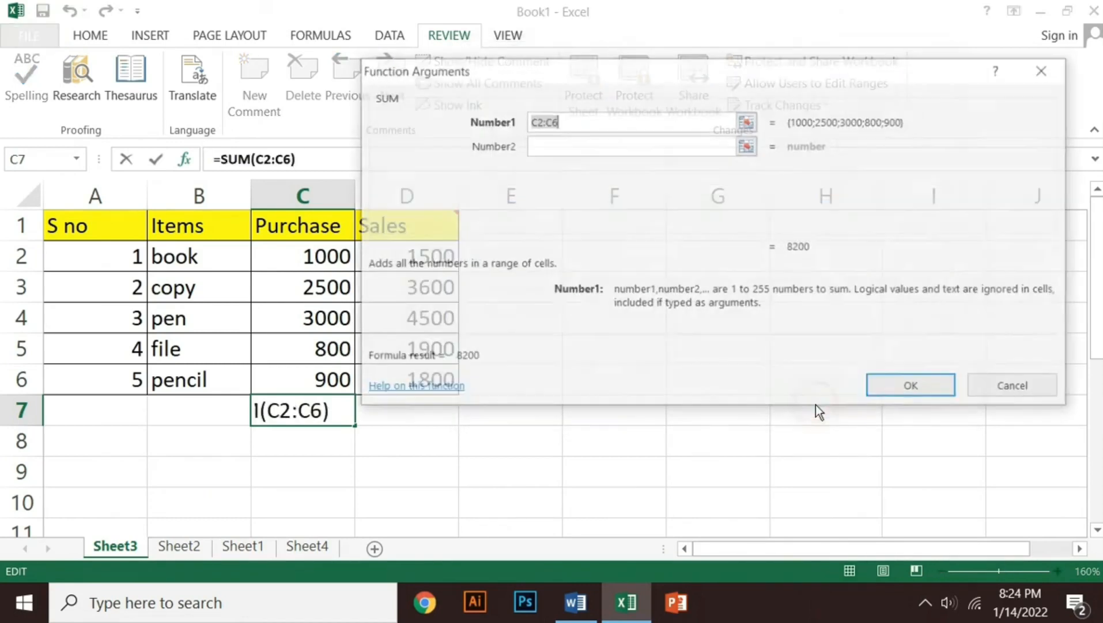
left_click(909, 388)
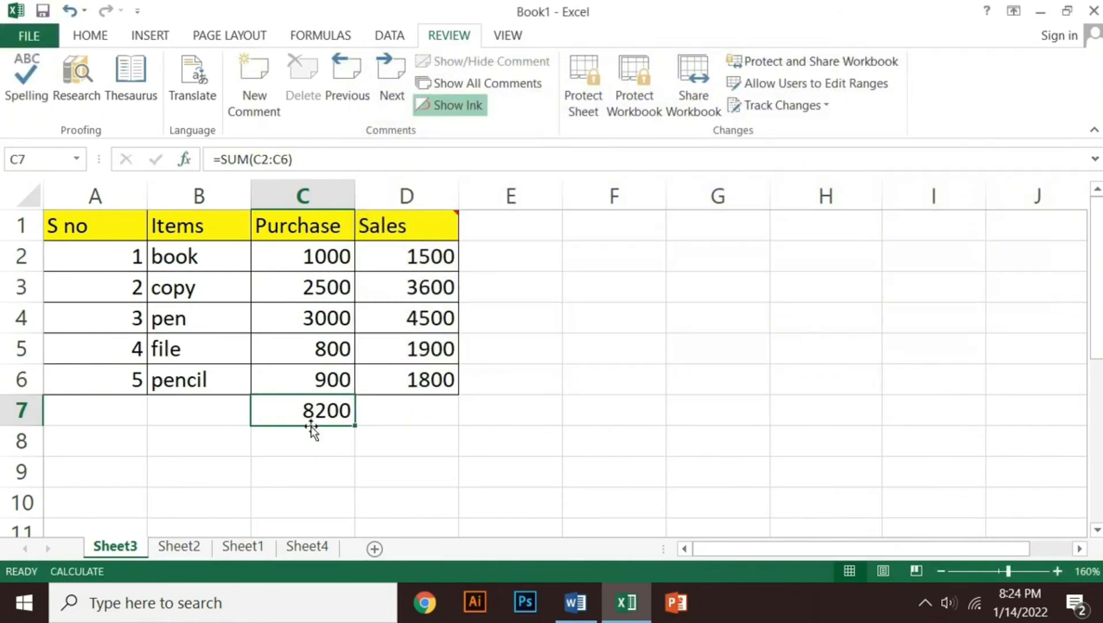
left_click_drag(336, 258, 327, 373)
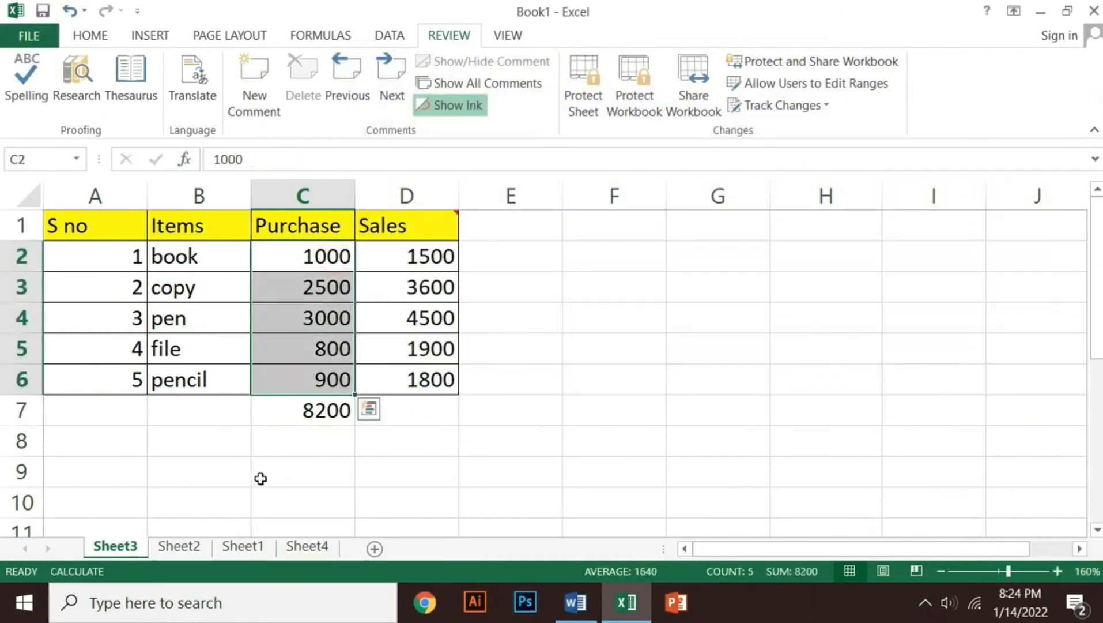
left_click(309, 413)
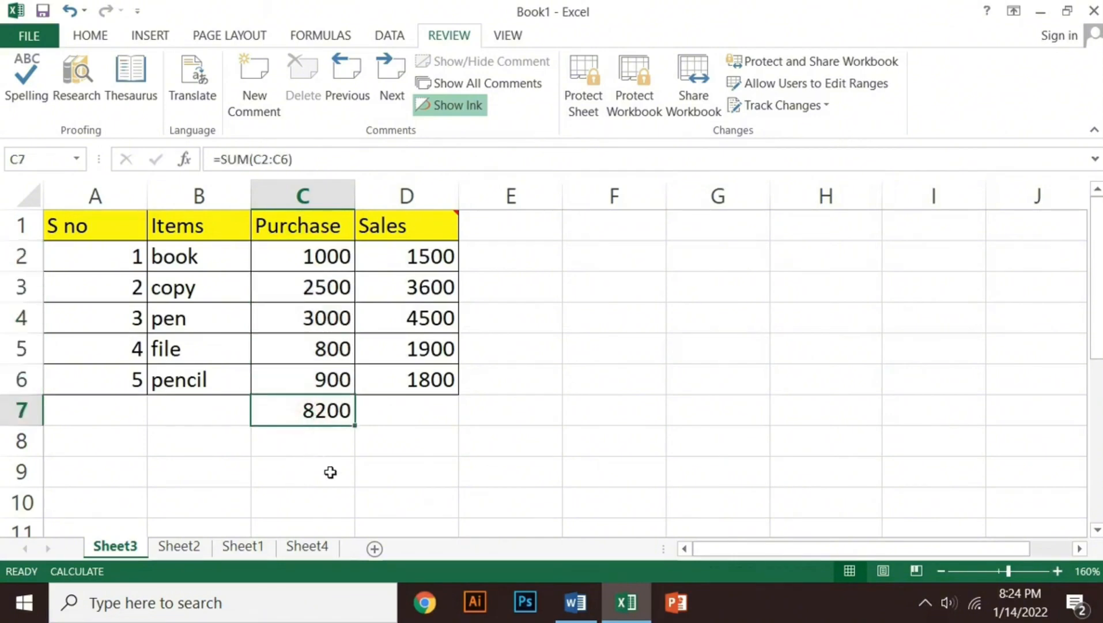
Step: Insert a MAX function in cell D7 that returns the largest Sales value in D2:D6
left_click(410, 412)
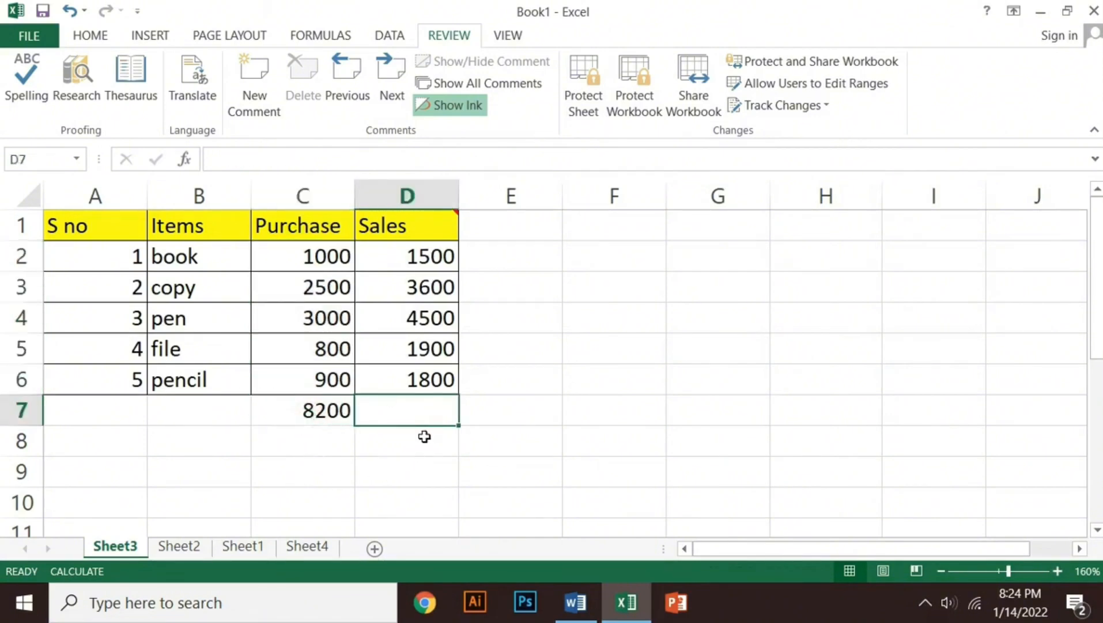
key("shift+F3")
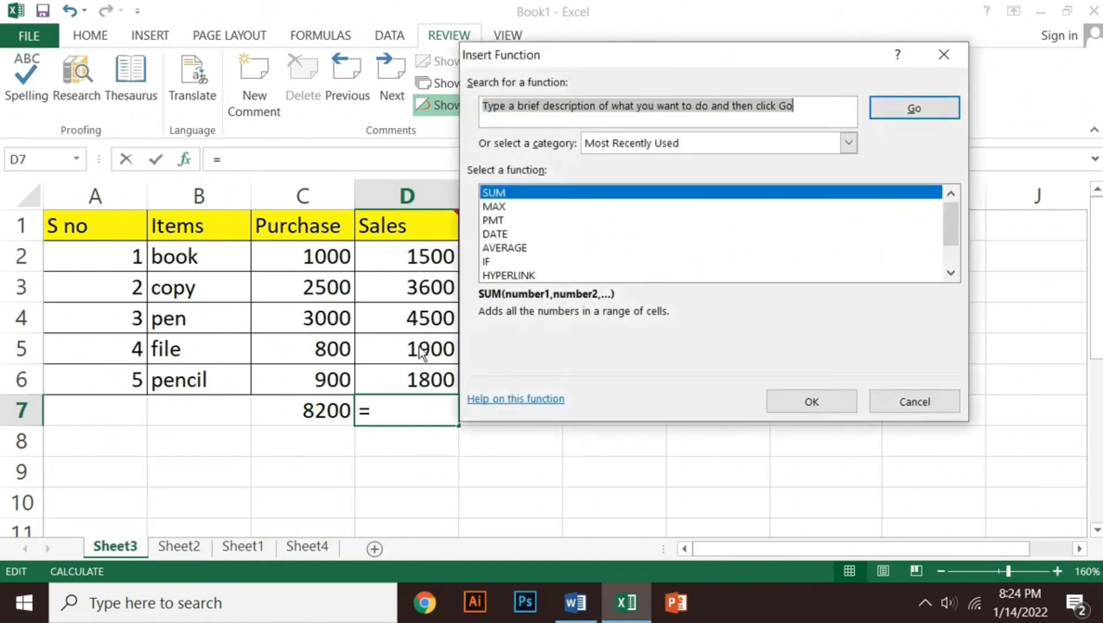
left_click(495, 207)
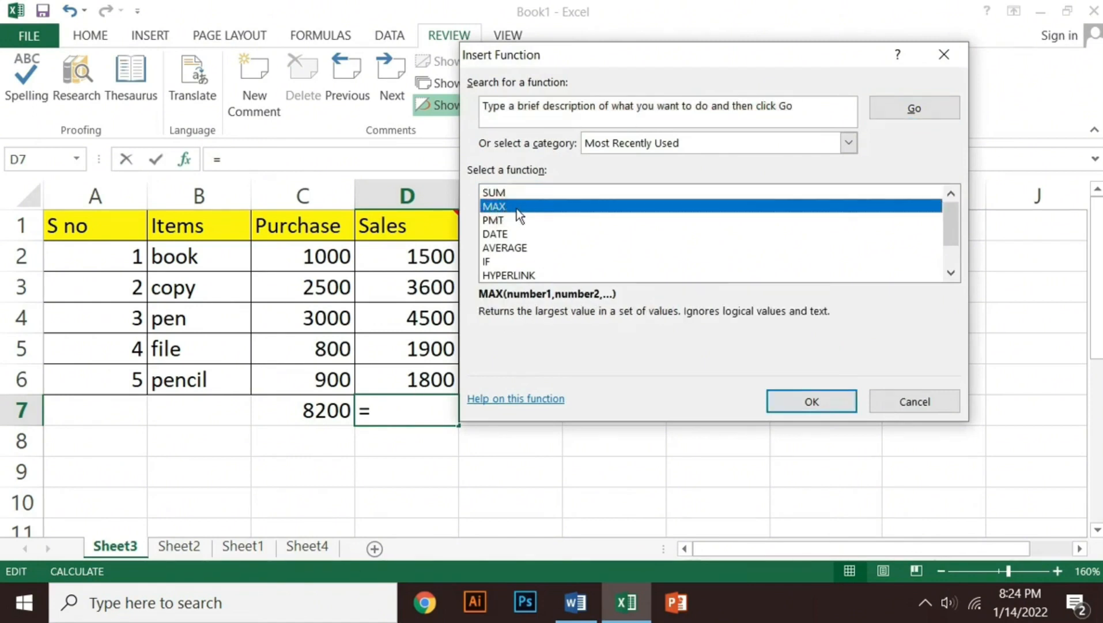
left_click(823, 404)
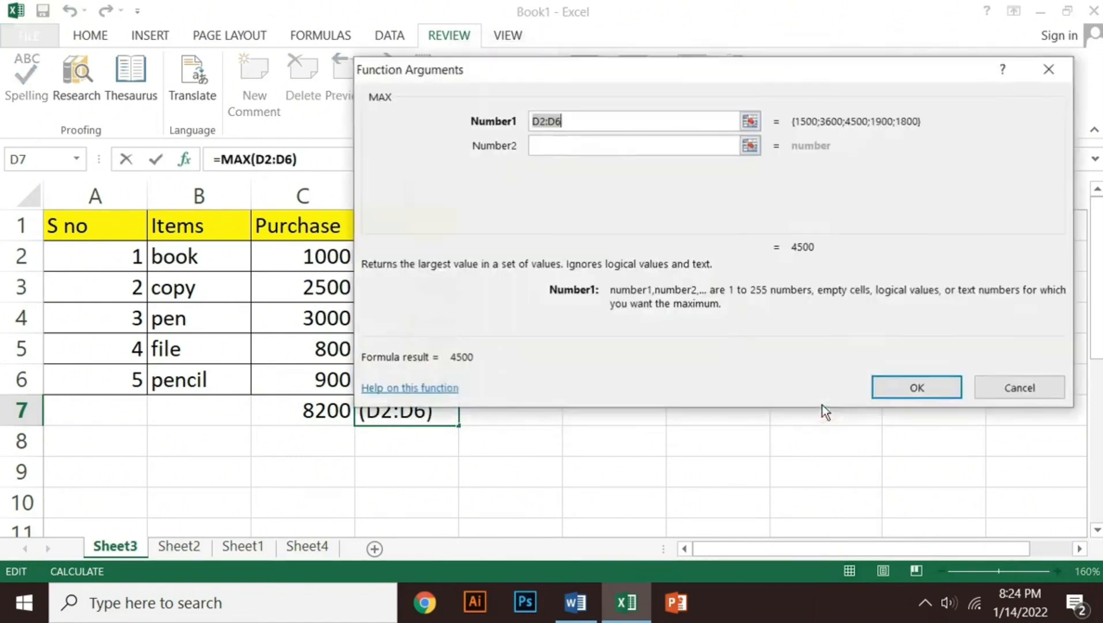
left_click(923, 388)
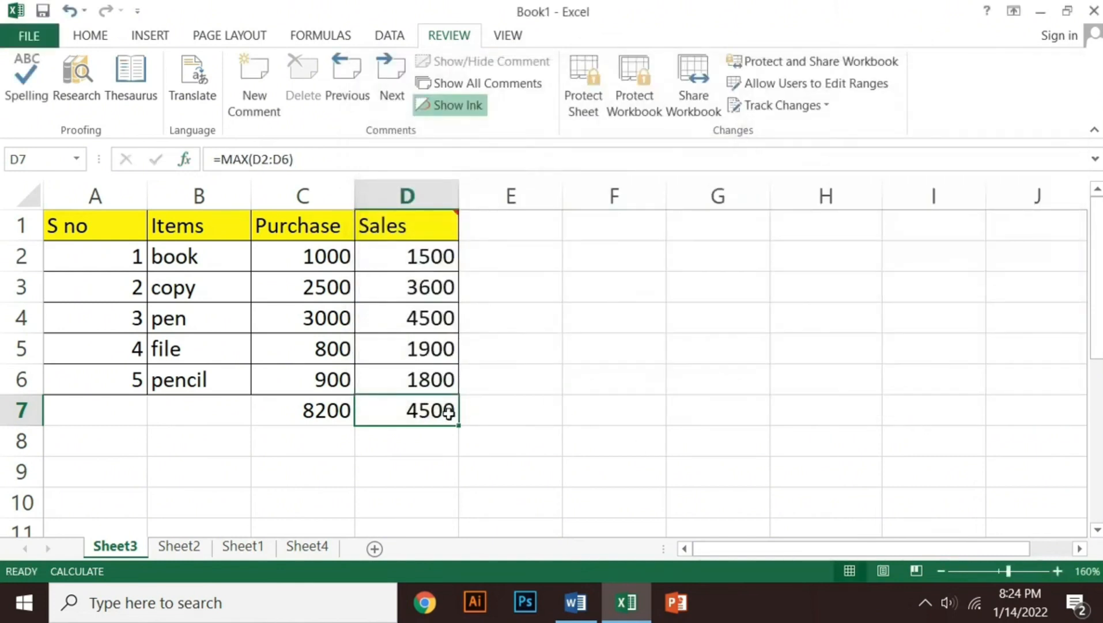
Step: Check the MAX result in cell D7 against the Sales value for pen in cell D4
left_click(435, 318)
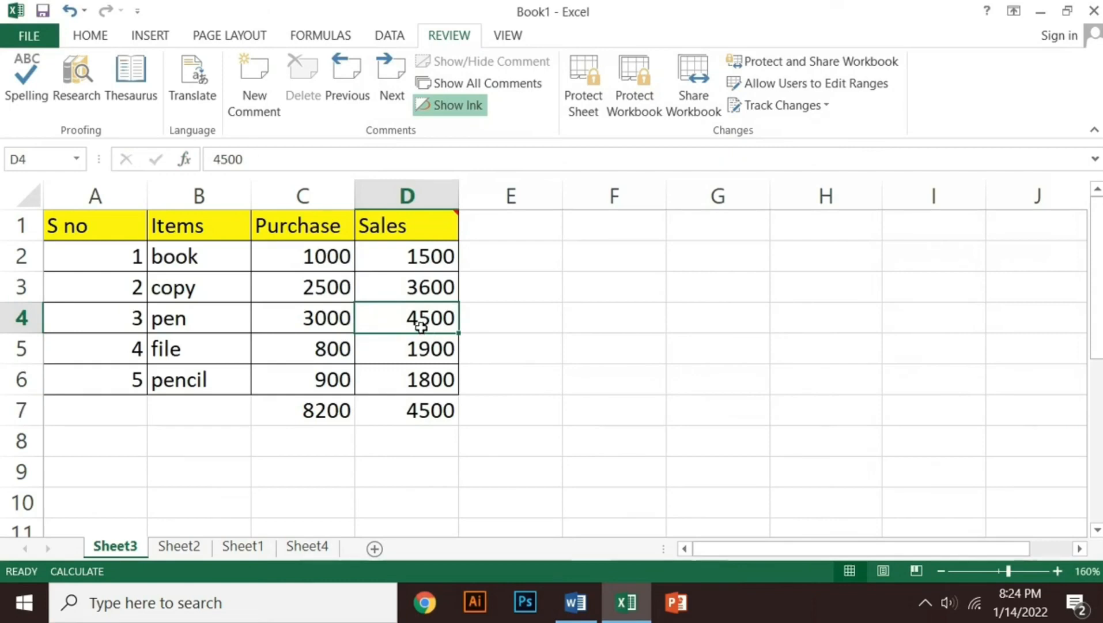
left_click(429, 413)
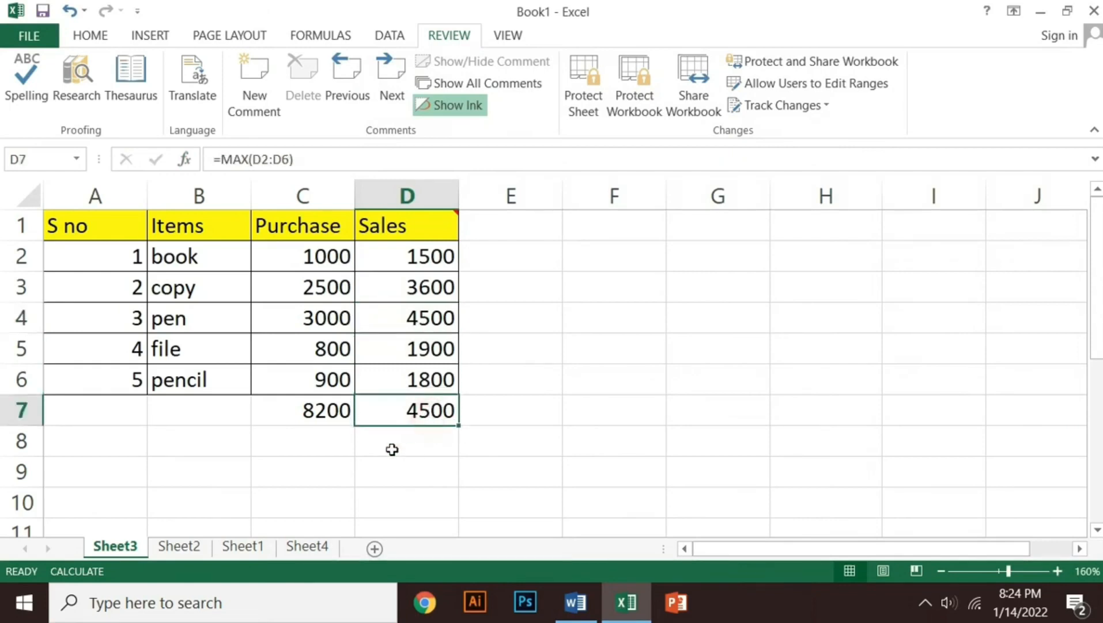
left_click(440, 452)
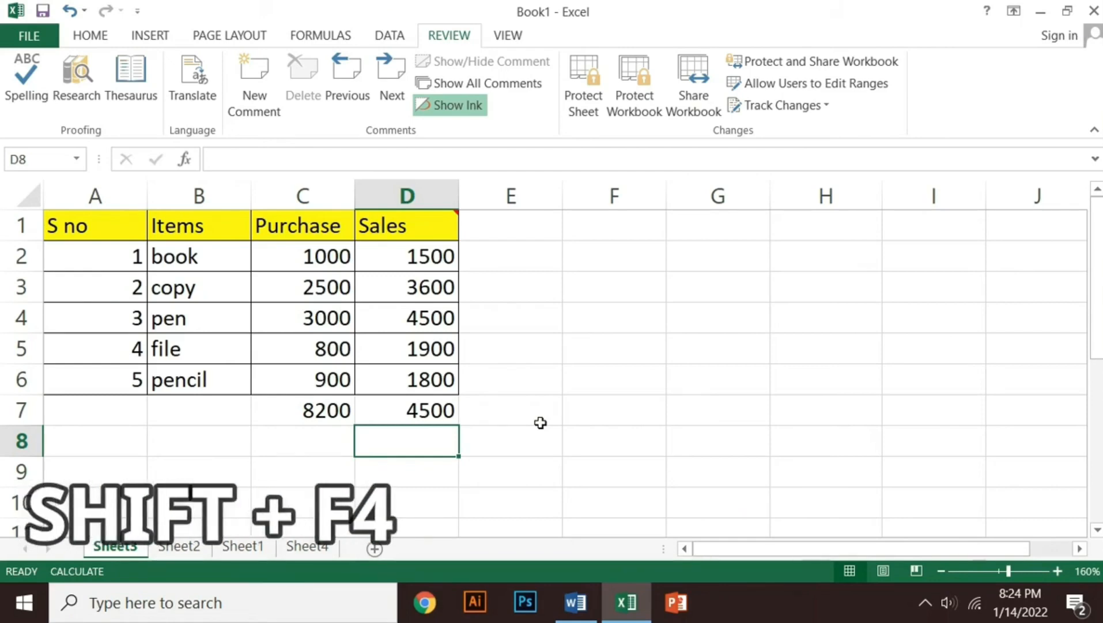
left_click(571, 419)
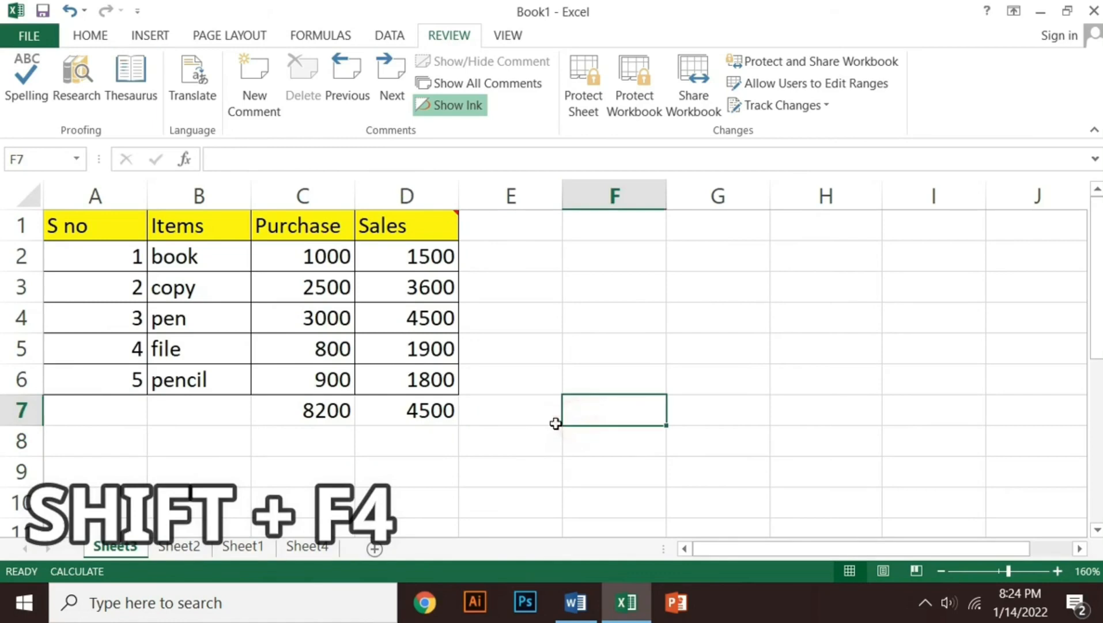
scroll(502, 404, "down", 1)
left_click(450, 382)
scroll(503, 431, "up", 1)
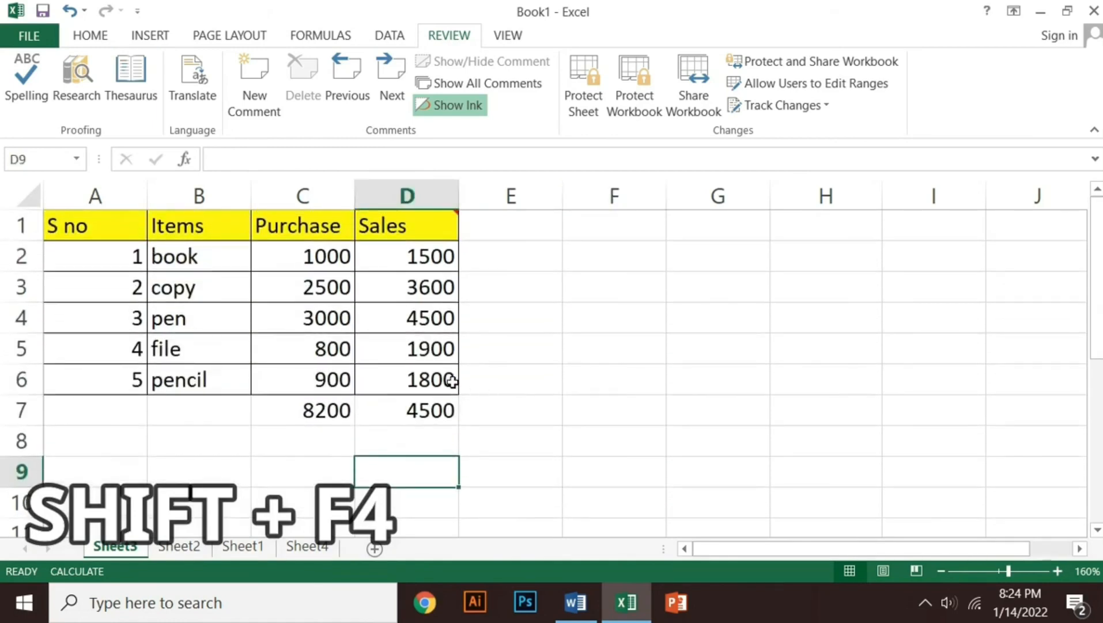
Step: Switch to Sheet2, find the next cell containing "mouse" and close the search dialog
left_click(184, 551)
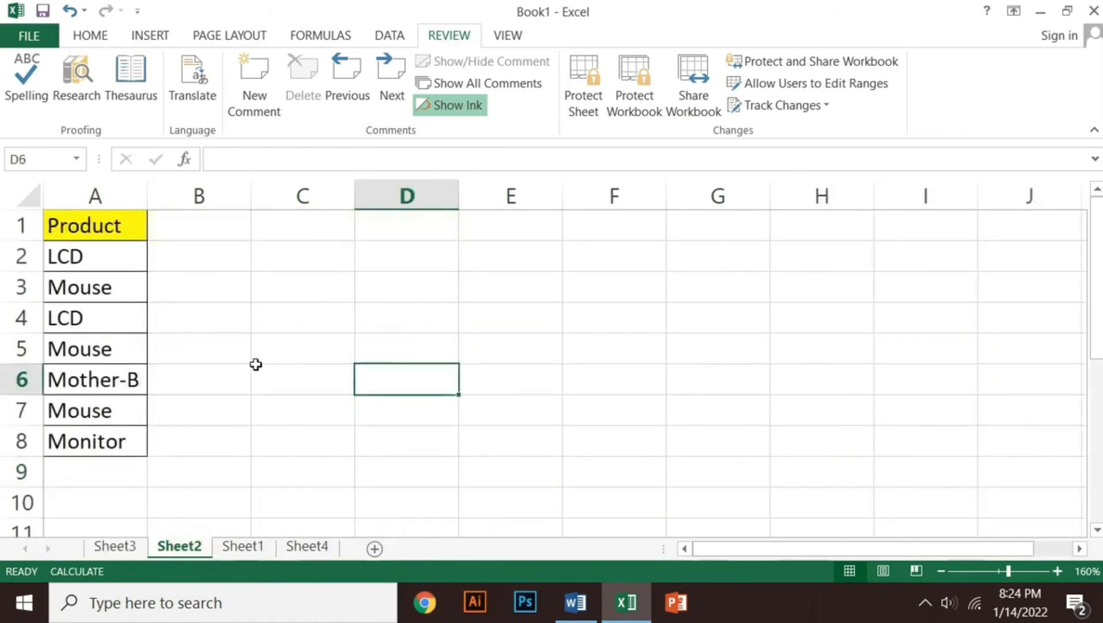
left_click(108, 37)
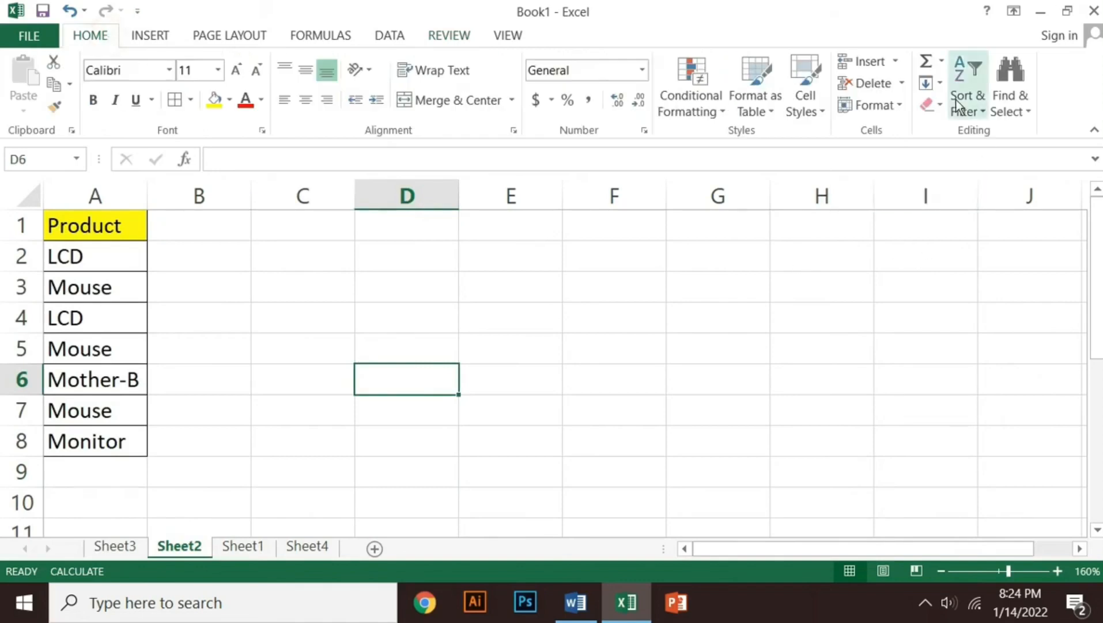
left_click(1029, 105)
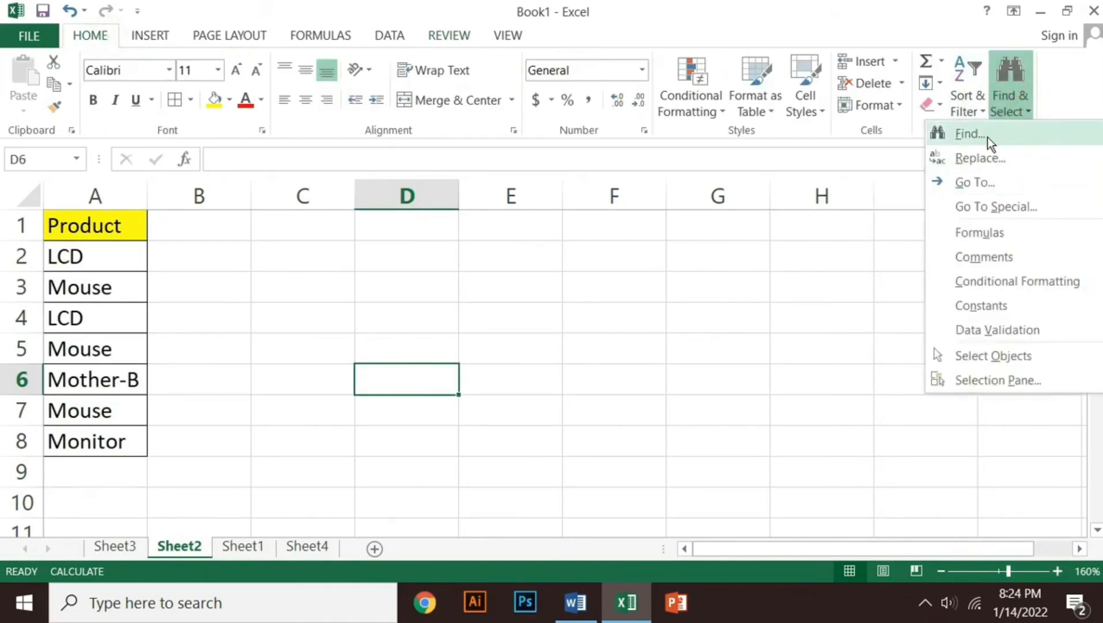
left_click(739, 300)
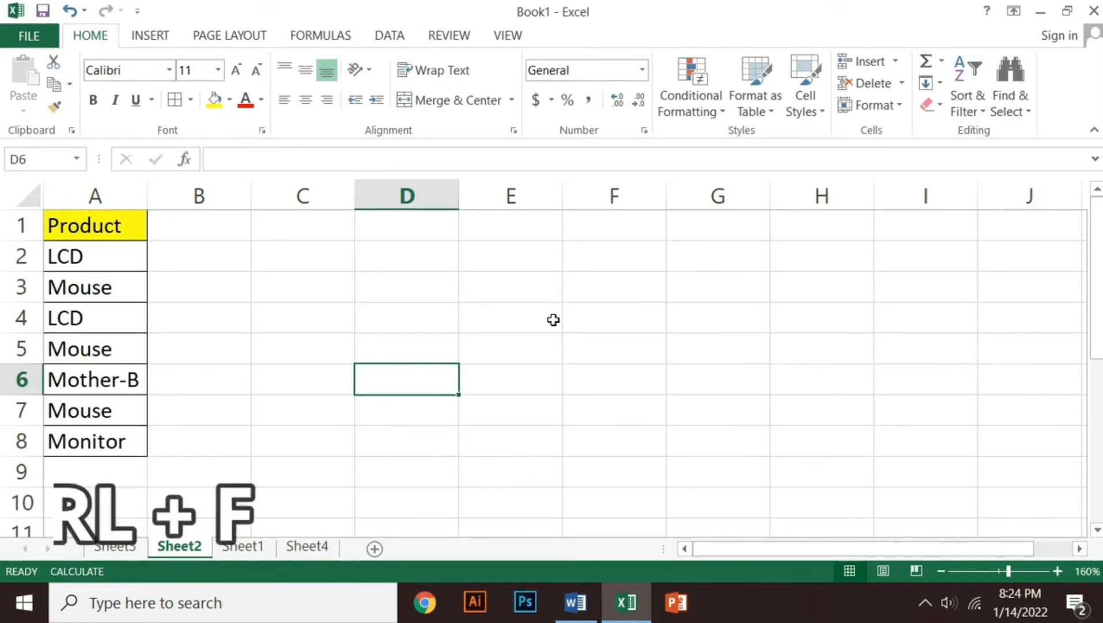
key("ctrl+f")
left_click_drag(573, 191, 328, 166)
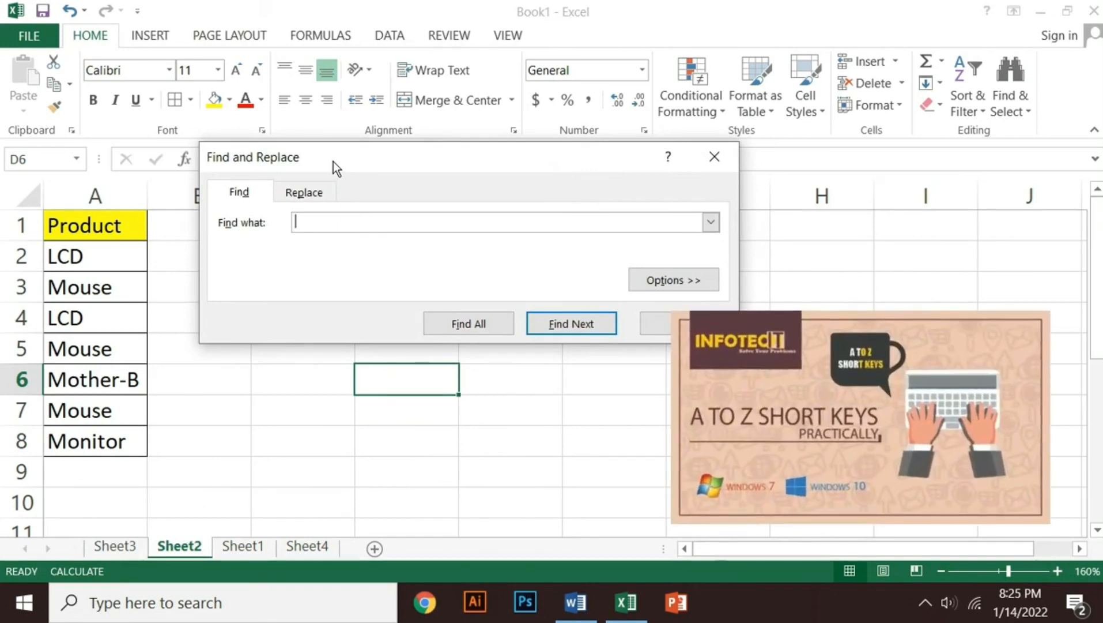
left_click_drag(334, 161, 386, 155)
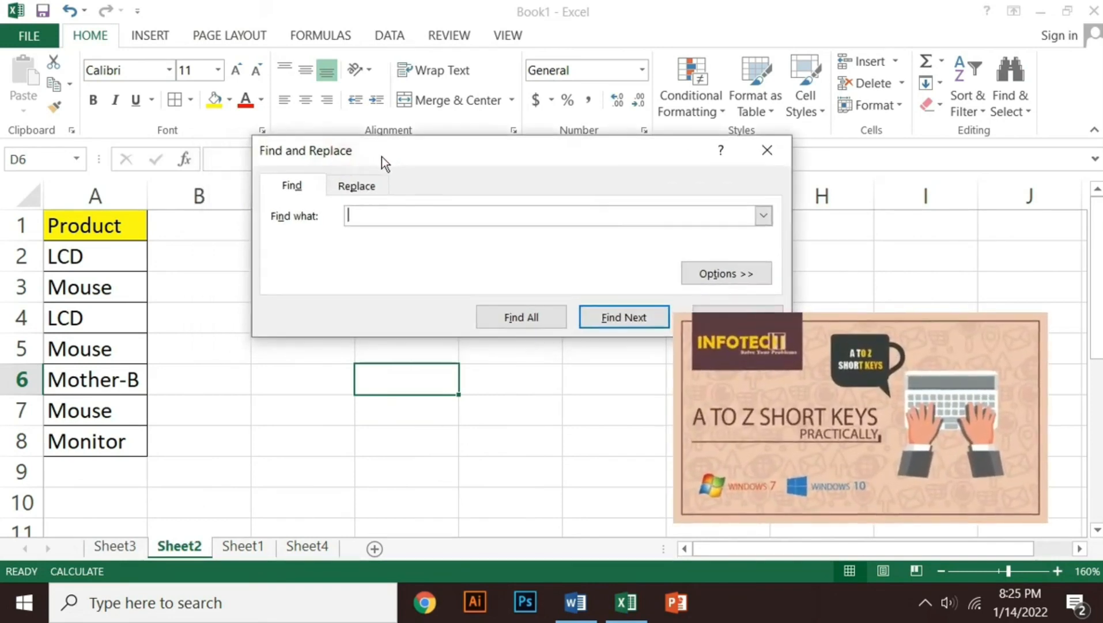
type("ouse")
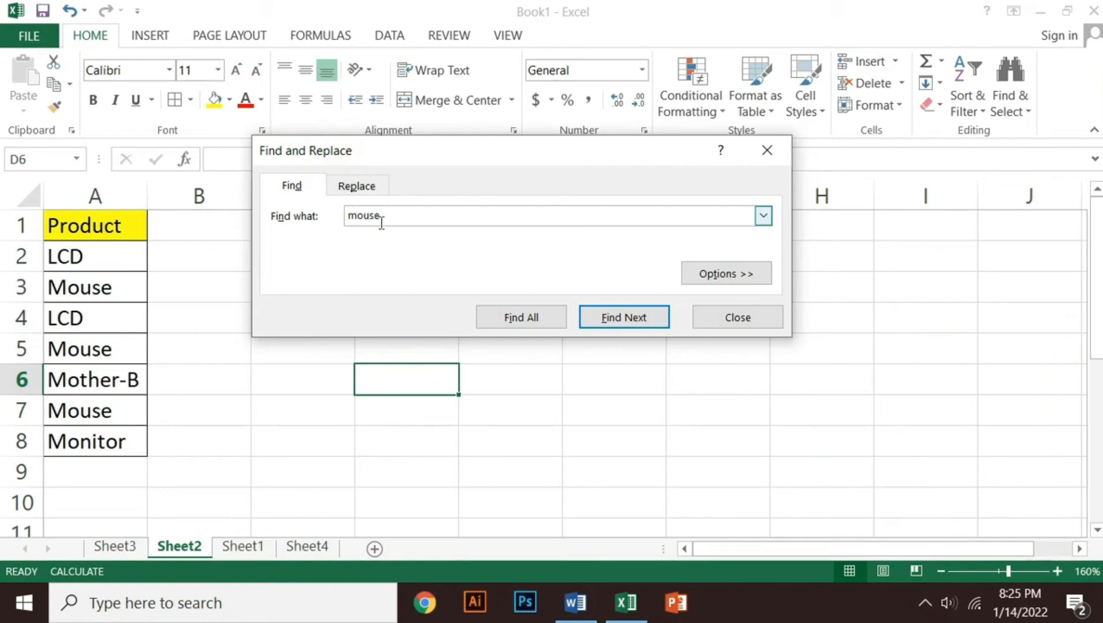
left_click(606, 317)
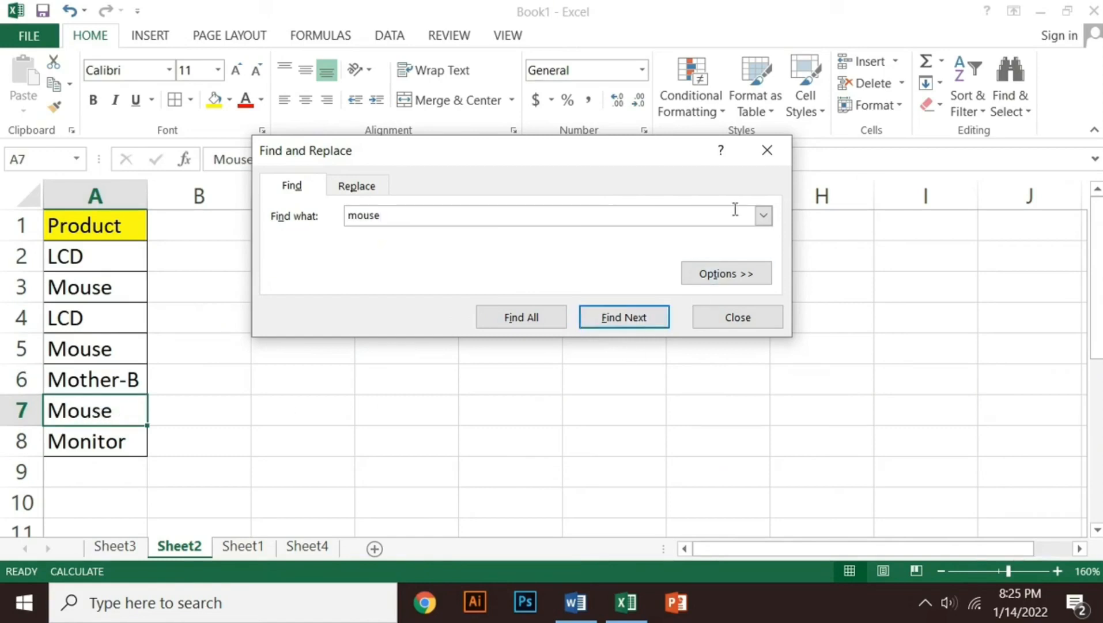
left_click(769, 156)
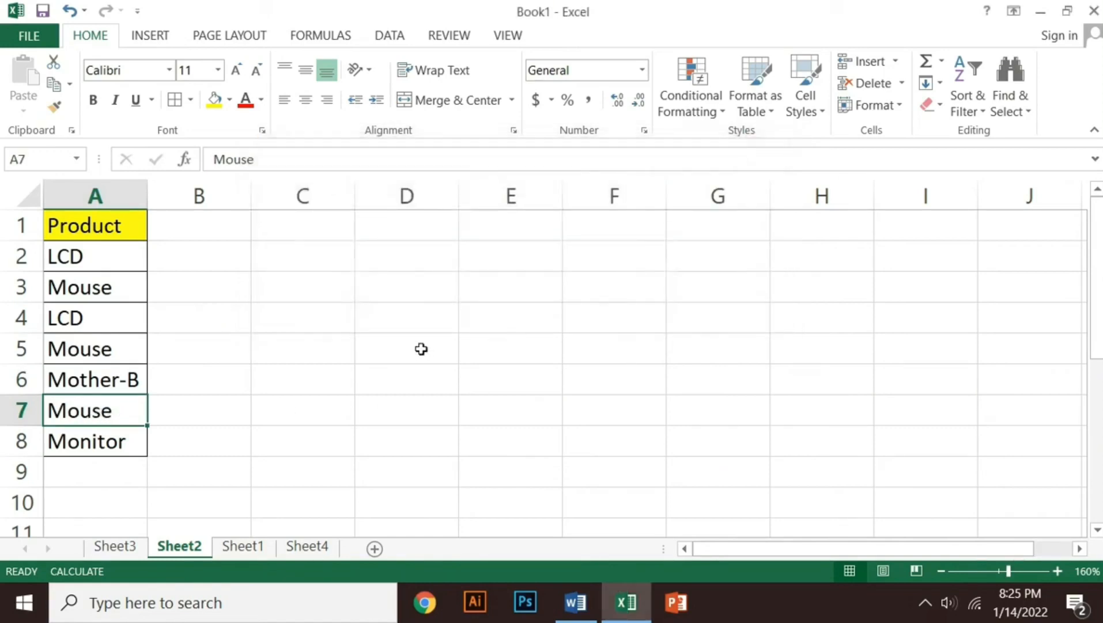
Step: Starting from cell D5, repeat the last find without opening the search dialog to cycle through the Mouse cells in the Product column
left_click(415, 347)
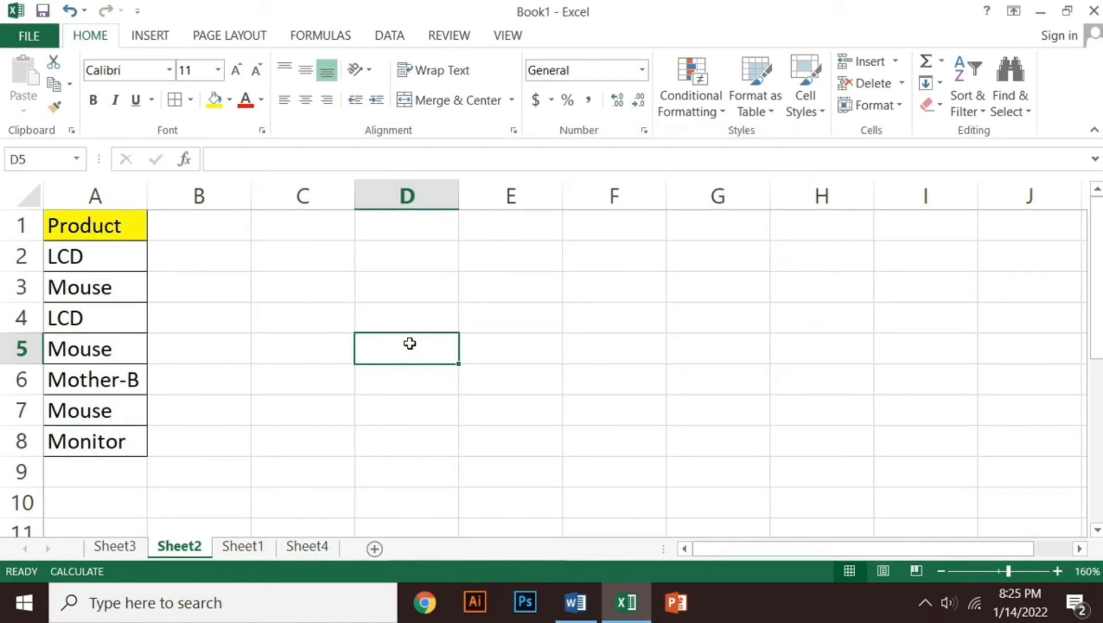
key("shift+F4")
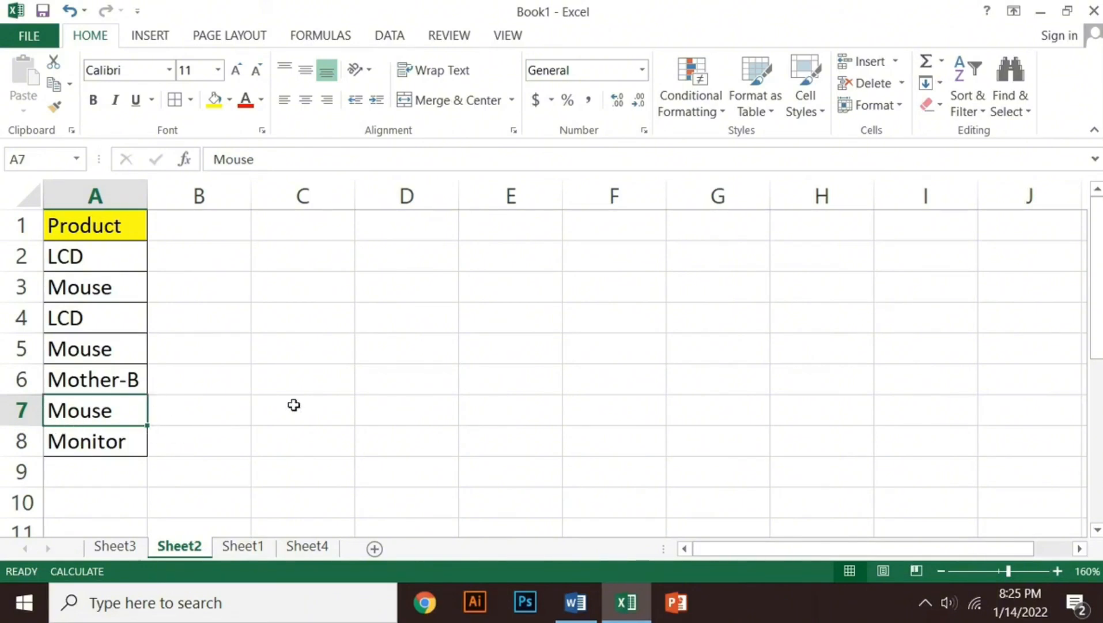
key("shift+F4")
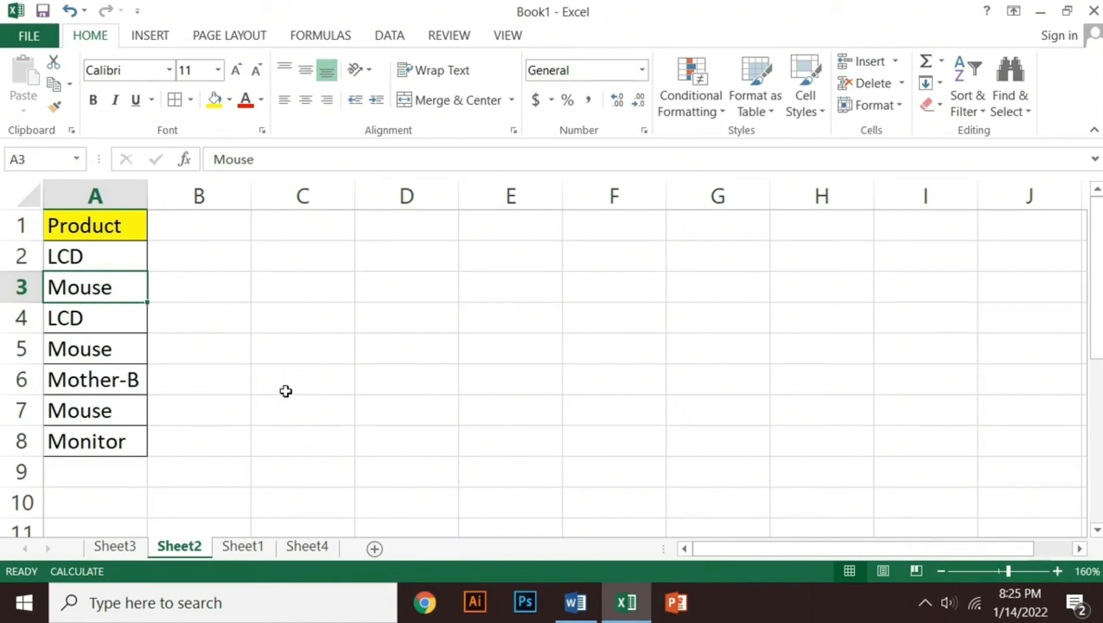
key("Down")
key("Down")
key("Return")
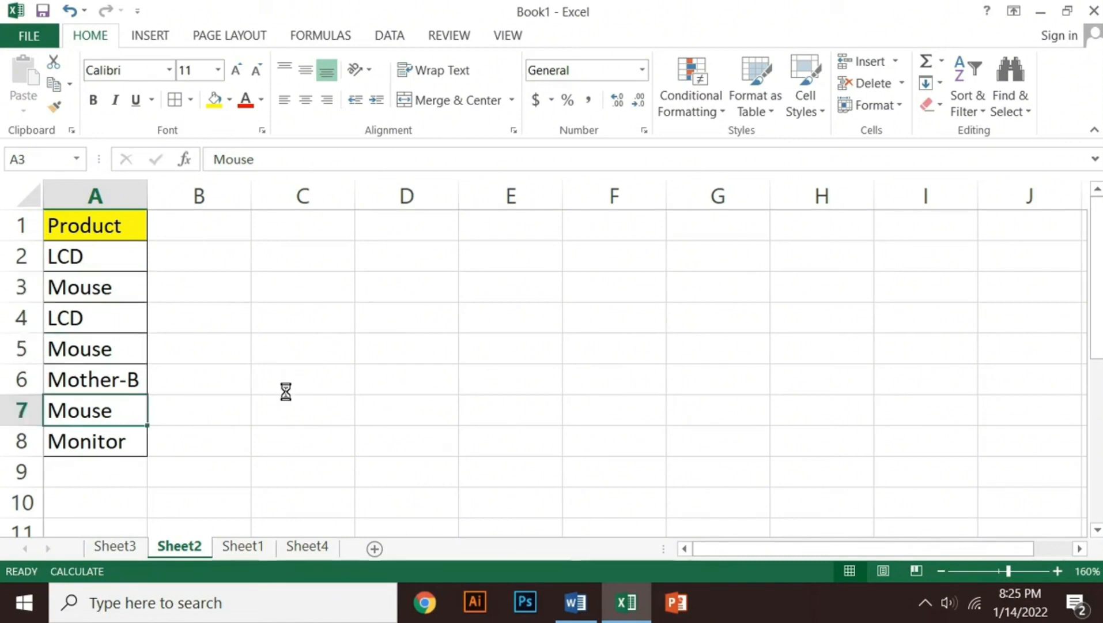
key("Return")
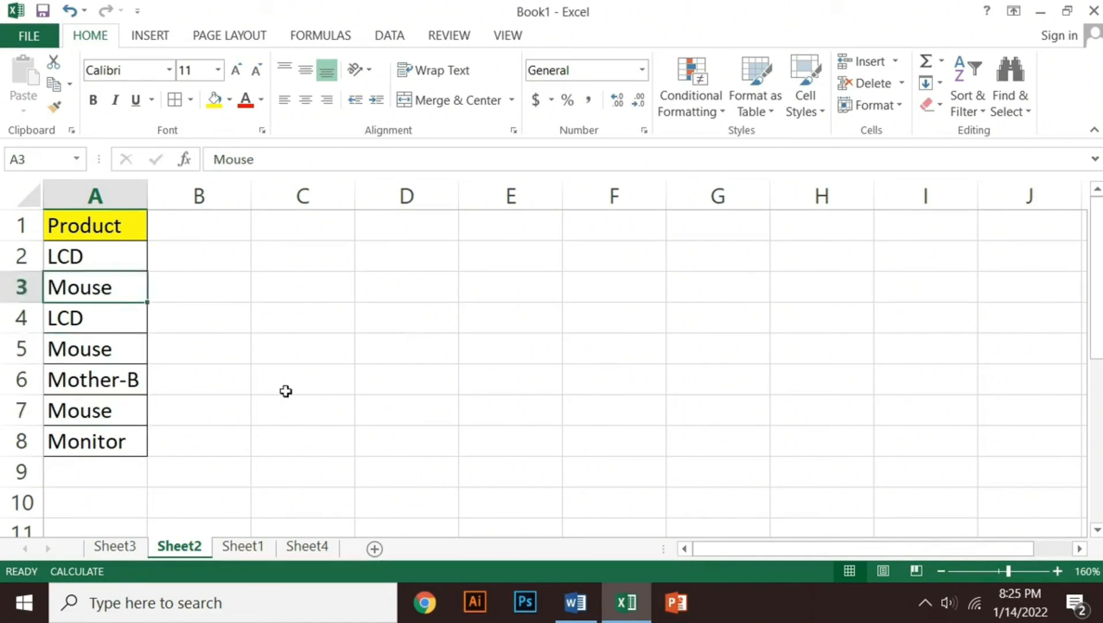
key("Return")
key("Return")
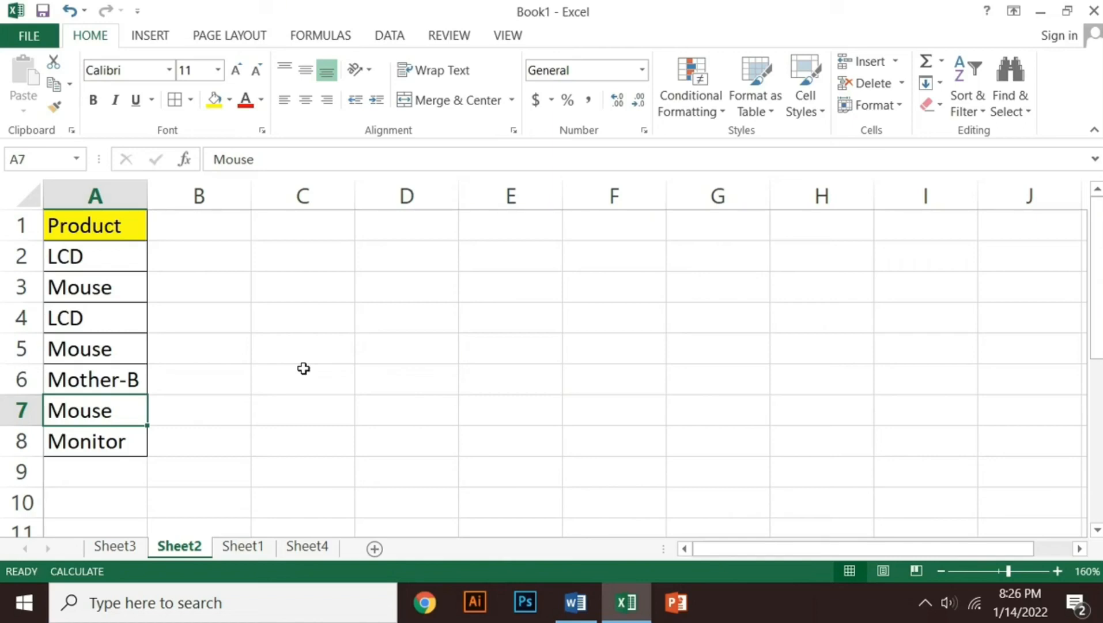
Step: Reopen Find and Replace from cell C7, find the next cell containing "lcd" and close the dialog
left_click(315, 409)
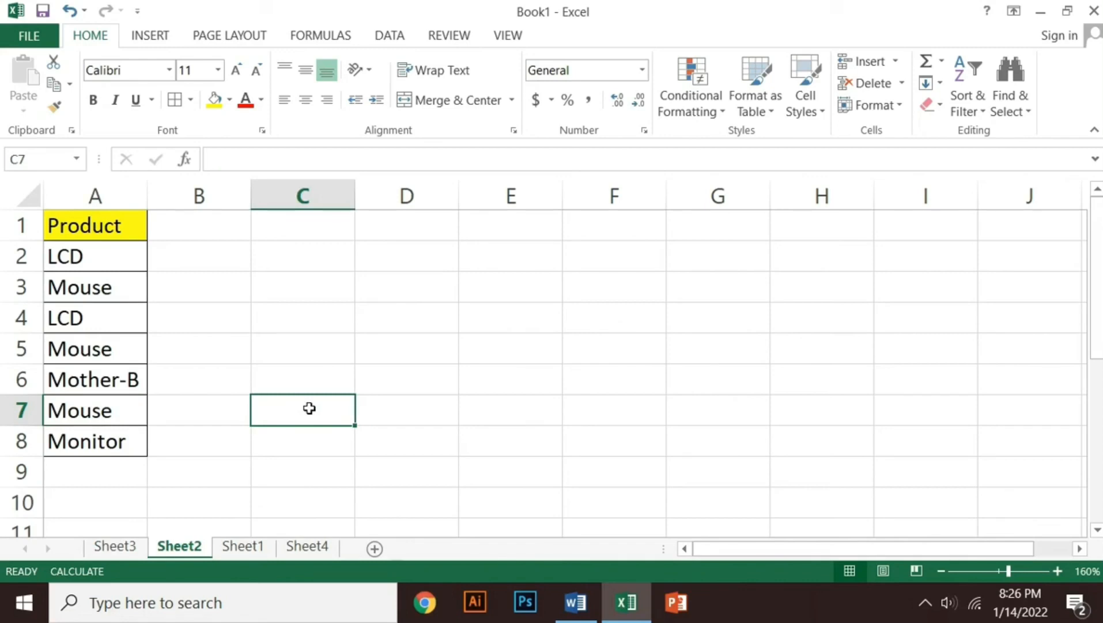
key("shift+F5")
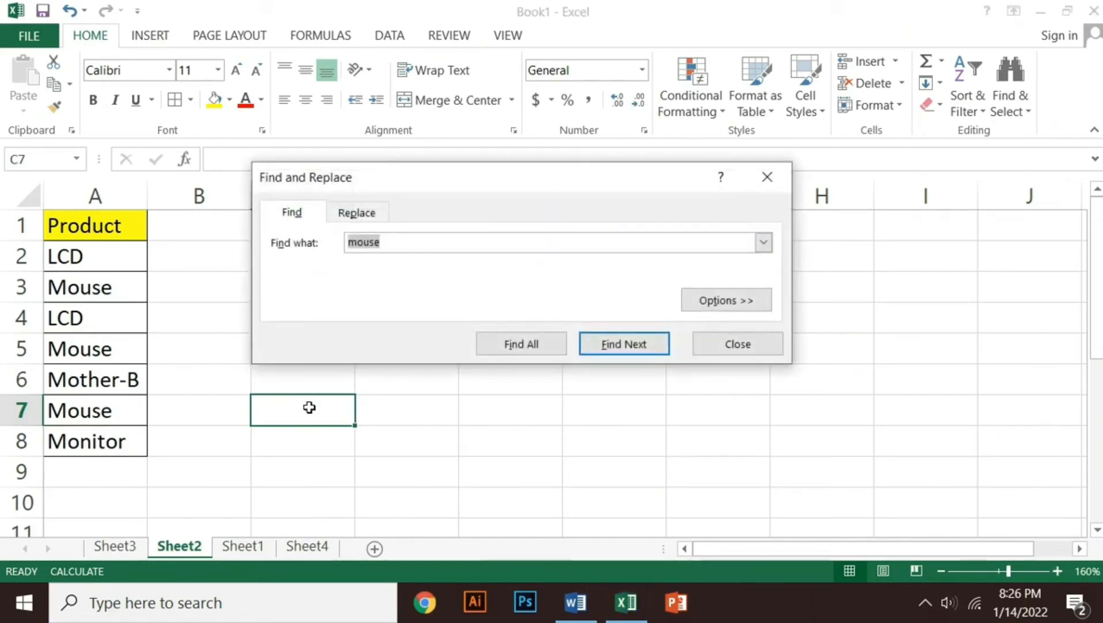
left_click_drag(406, 175, 399, 128)
left_click(382, 197)
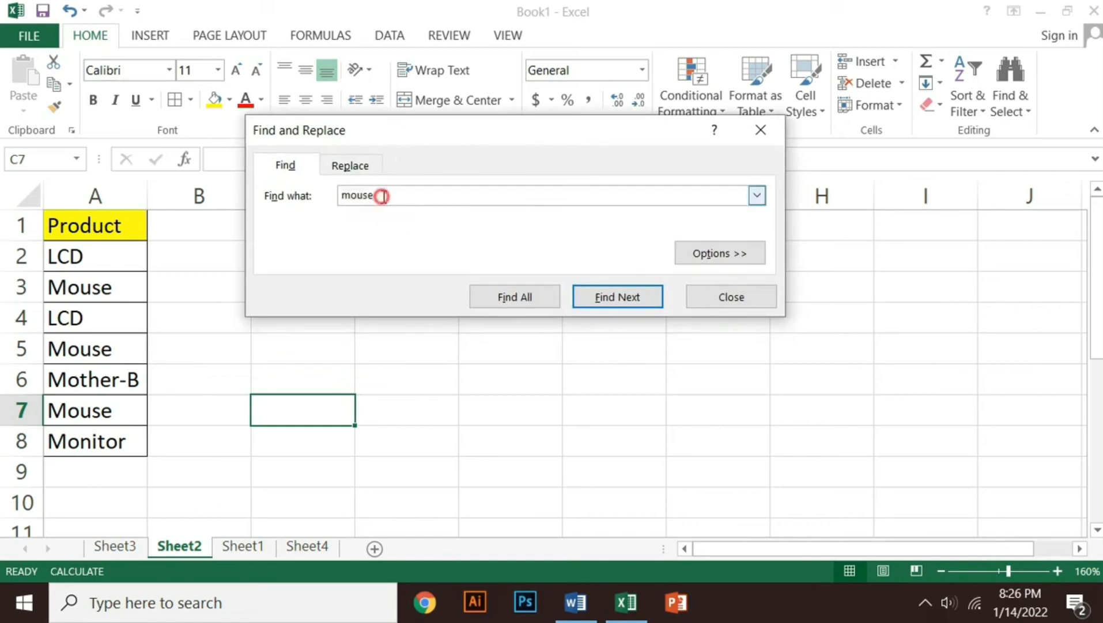
left_click_drag(389, 197, 338, 199)
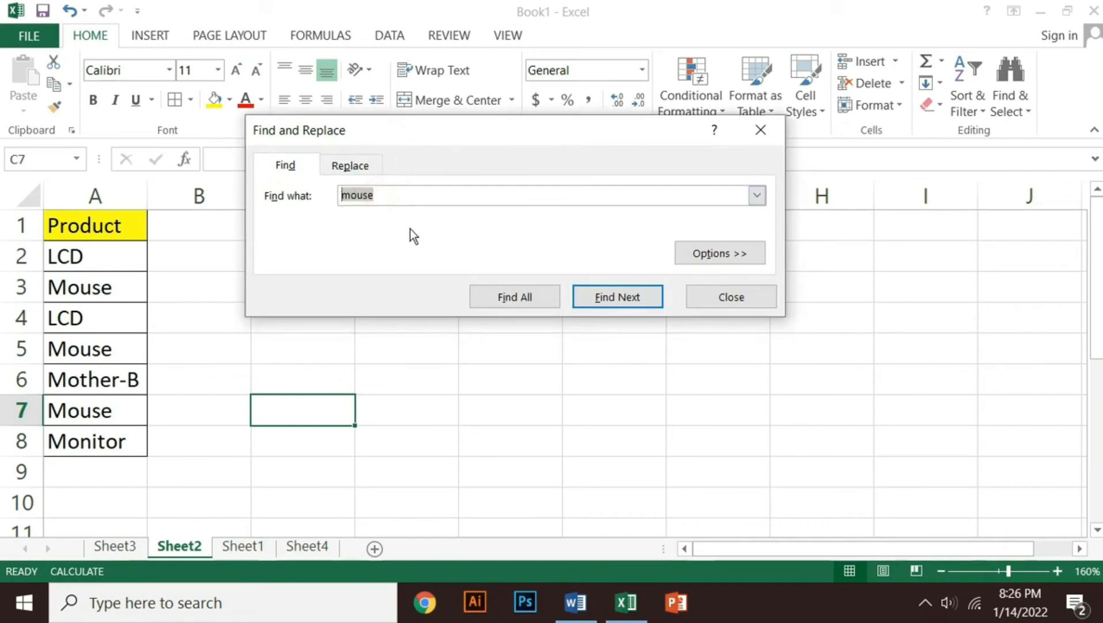
key("BackSpace")
type("lcd")
left_click(618, 297)
left_click(732, 297)
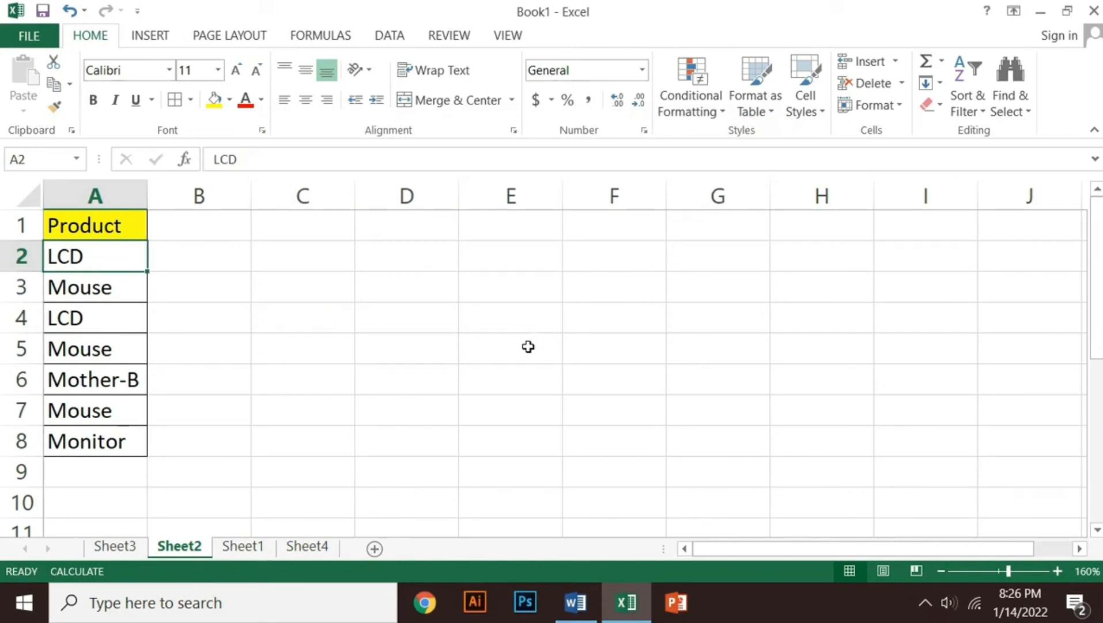
left_click(438, 378)
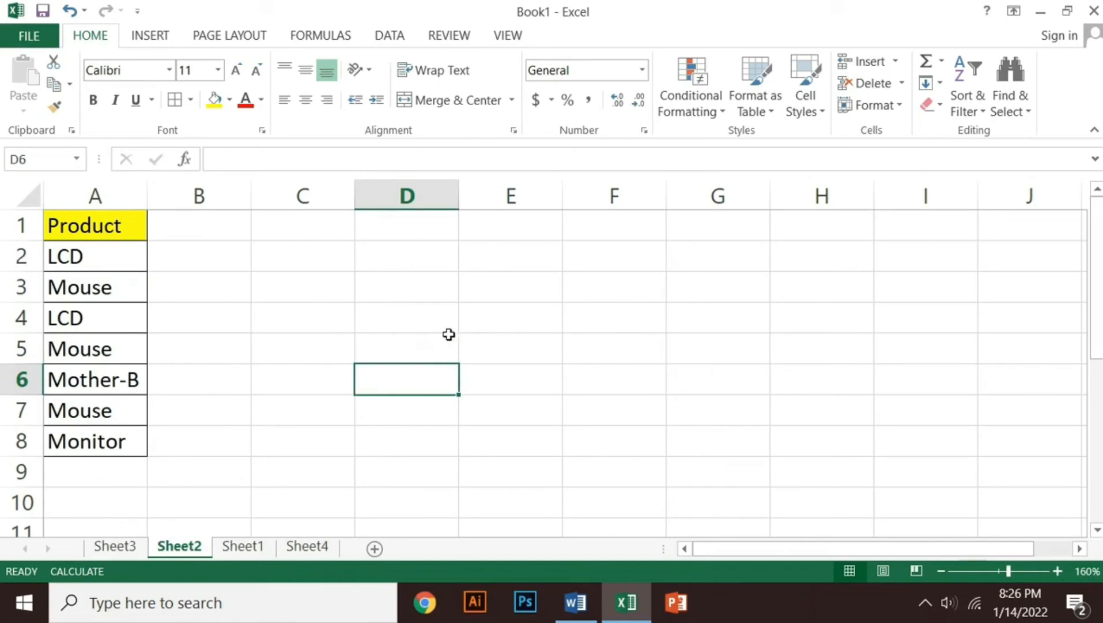
left_click(323, 35)
left_click(153, 37)
left_click(98, 34)
left_click(883, 571)
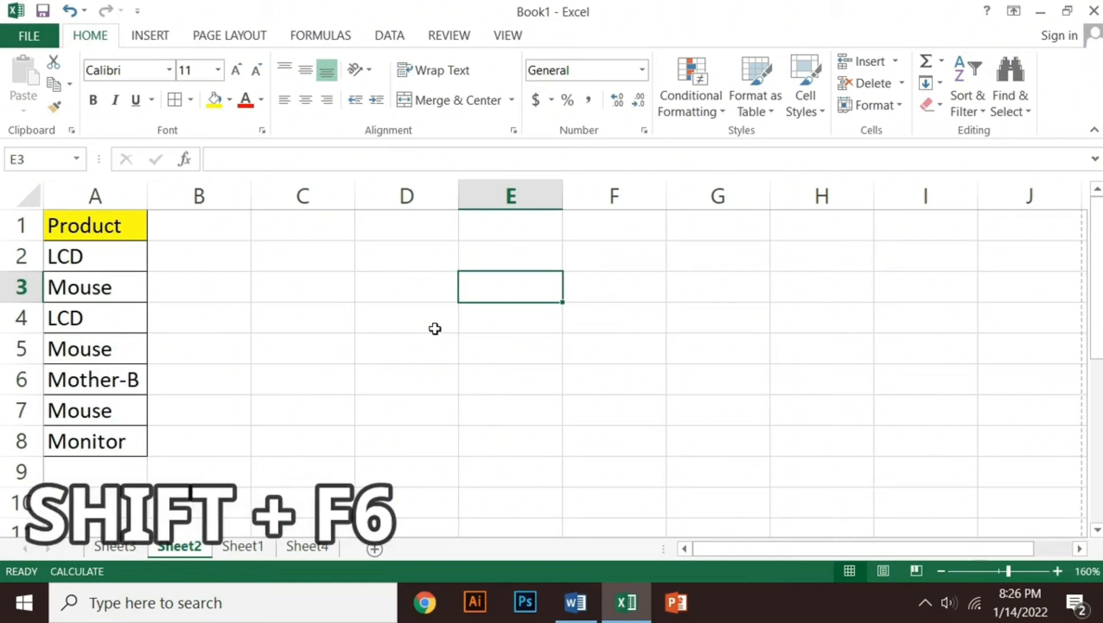
Step: Move the keyboard focus to the ribbon and display the Formulas commands with their key tips
key("shift+F6")
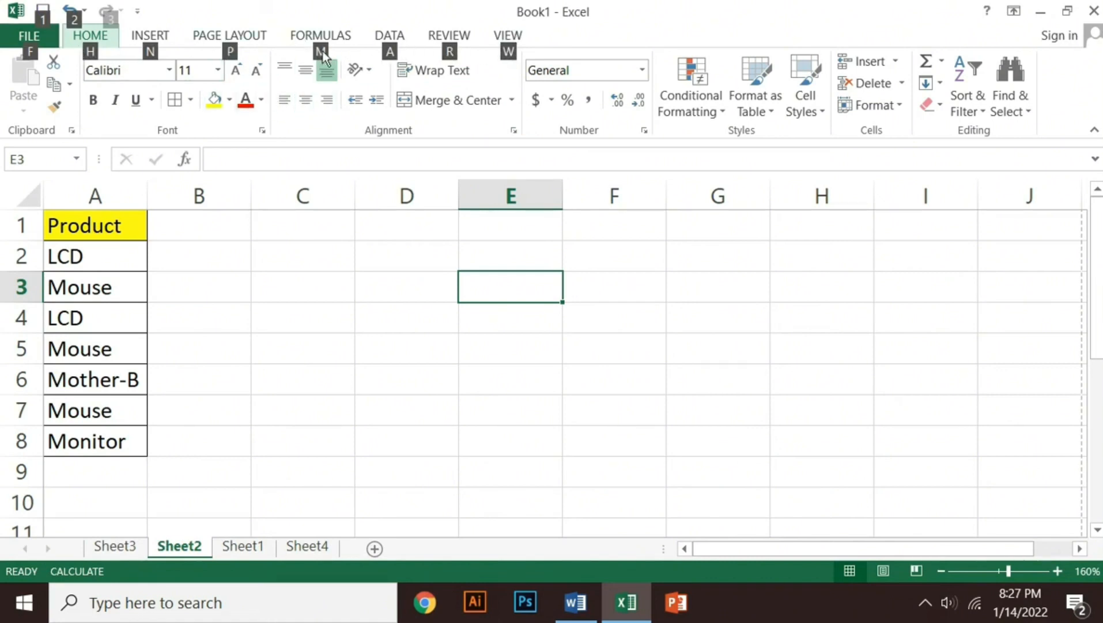
key("m")
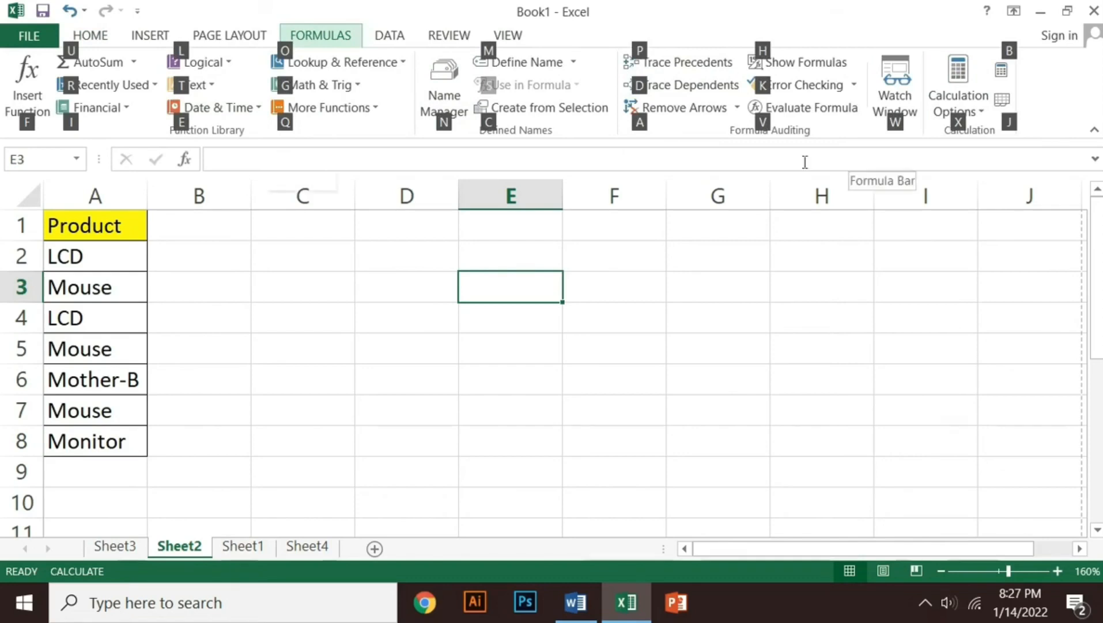